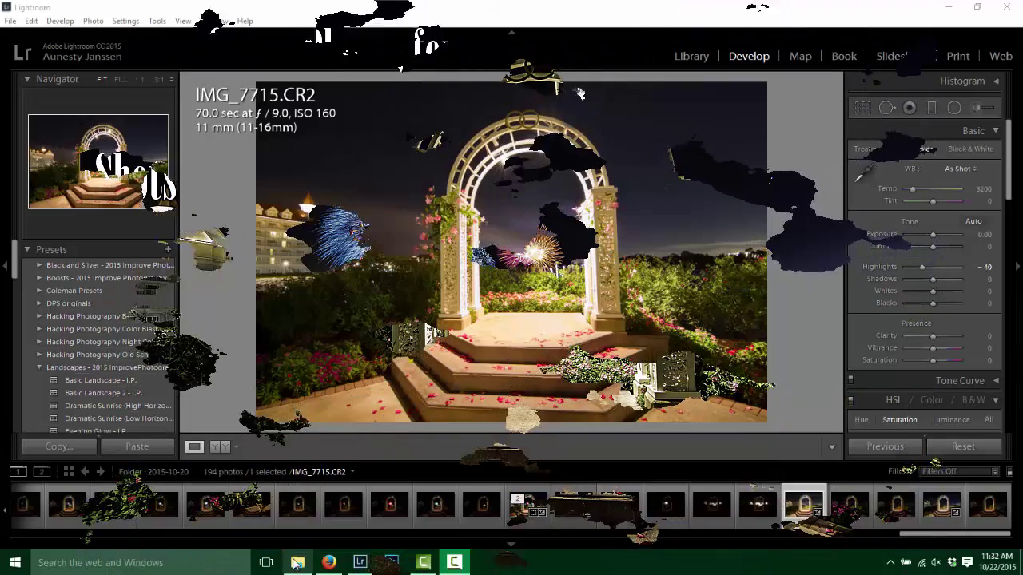
# Open the finished IMG_7710-Edit.JPG from the hw fireworks folder to view it.
pyautogui.click(294, 562)
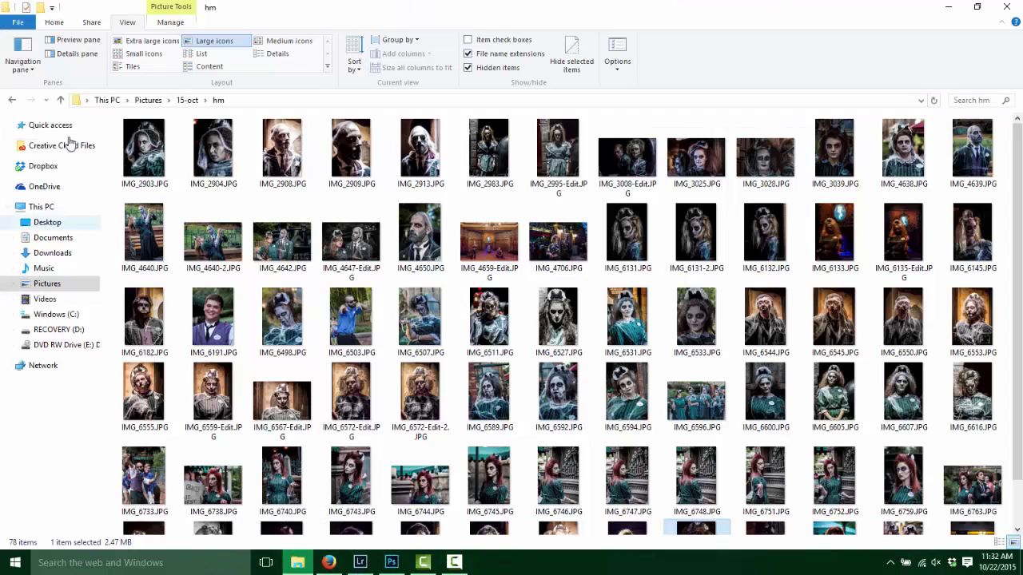
pyautogui.click(190, 102)
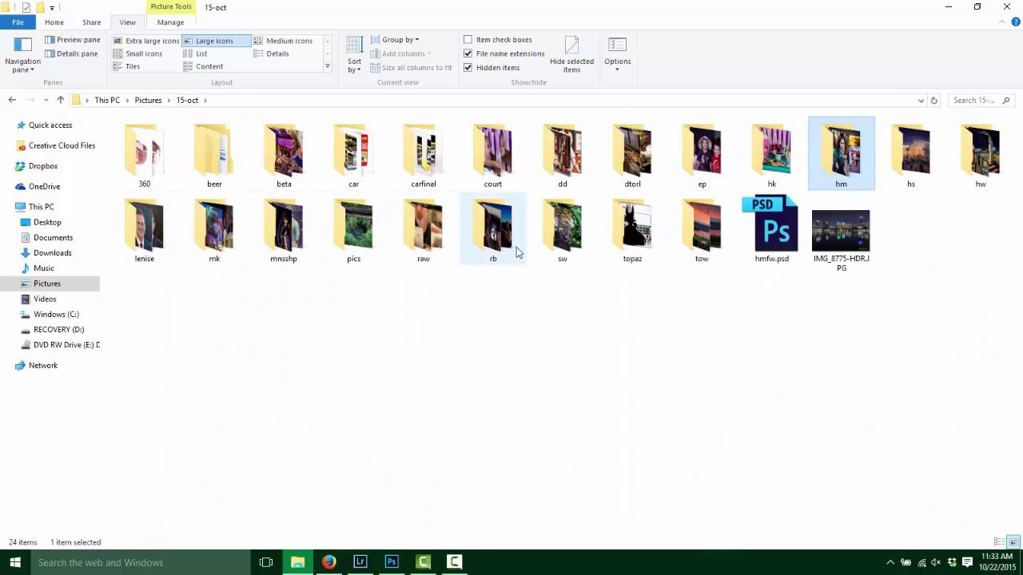
pyautogui.doubleClick(981, 153)
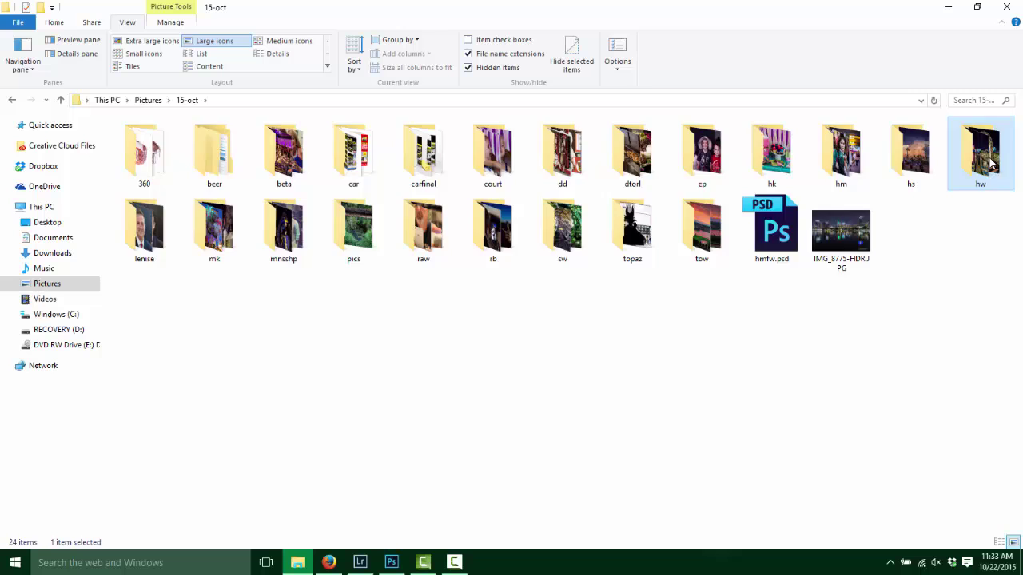
pyautogui.scroll(-5, 500, 446)
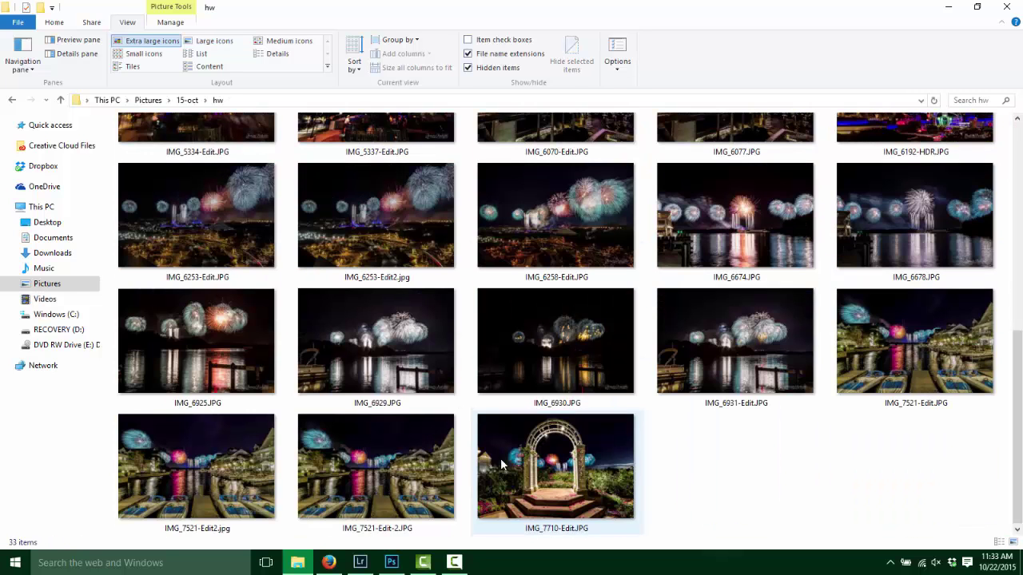
pyautogui.click(543, 485)
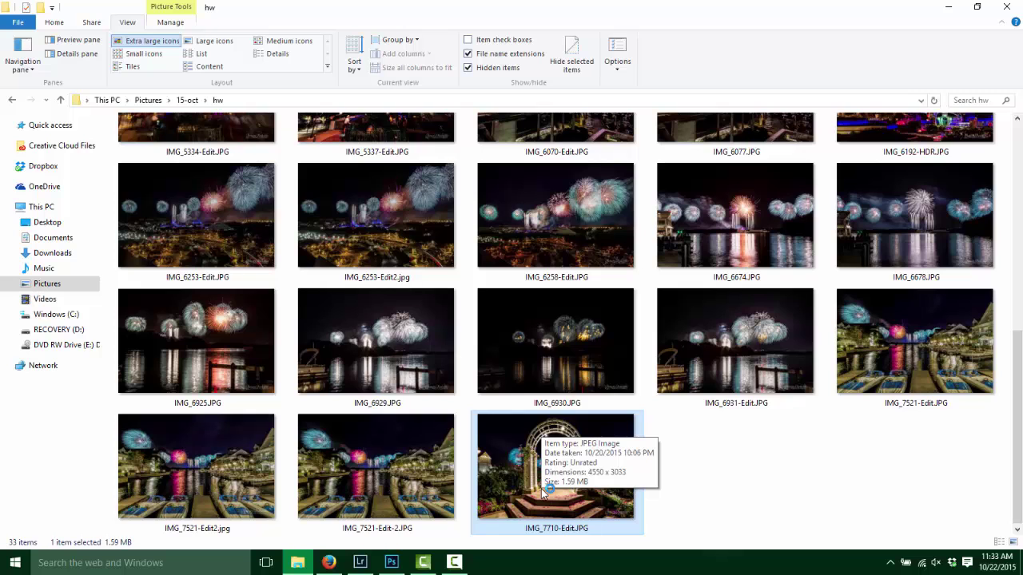
pyautogui.doubleClick(538, 523)
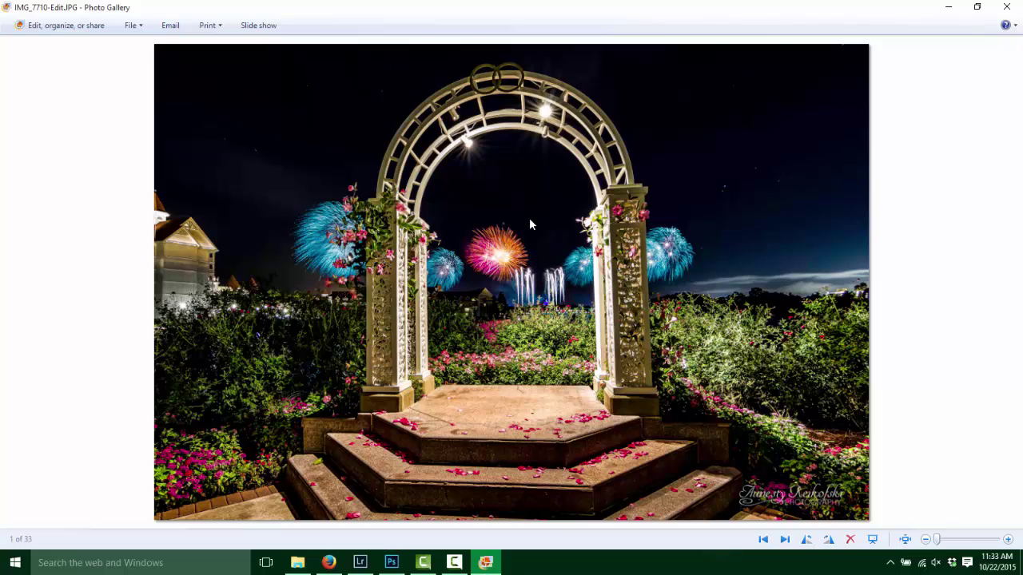
# Back in Lightroom, review the IMG_7710.CR2 fireworks frame, then switch to IMG_7718.CR2.
pyautogui.click(1007, 7)
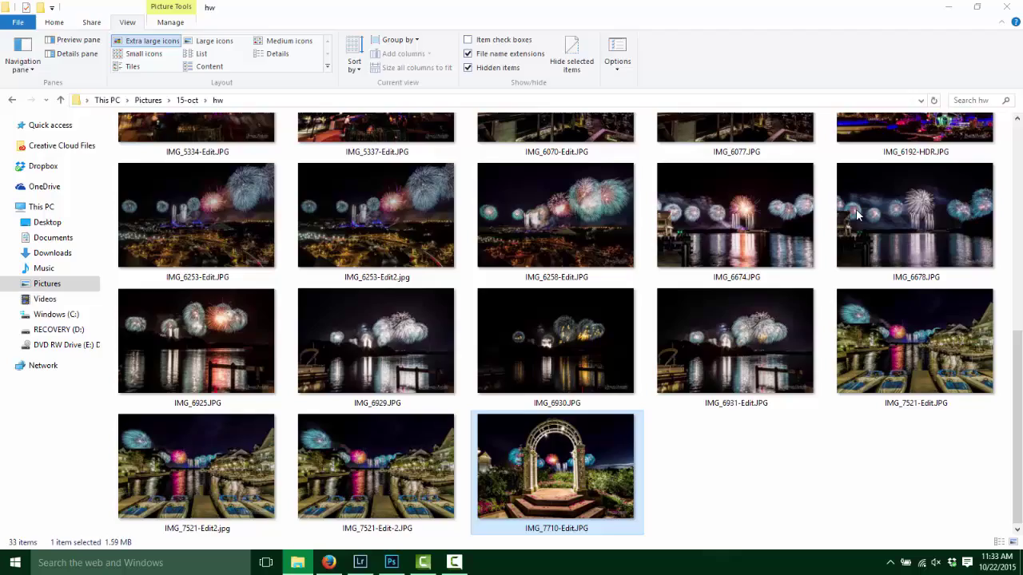
pyautogui.click(948, 8)
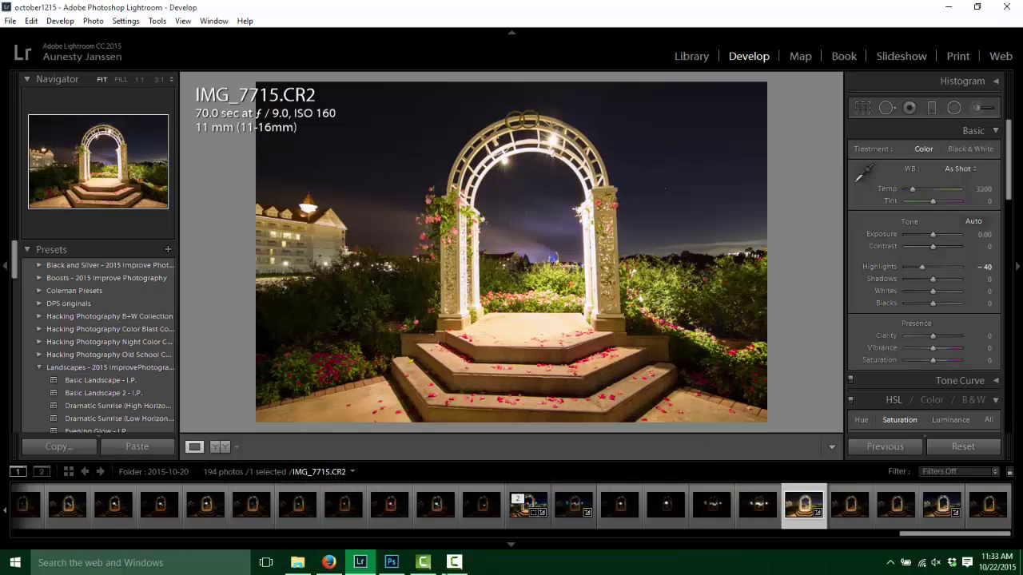
pyautogui.click(574, 512)
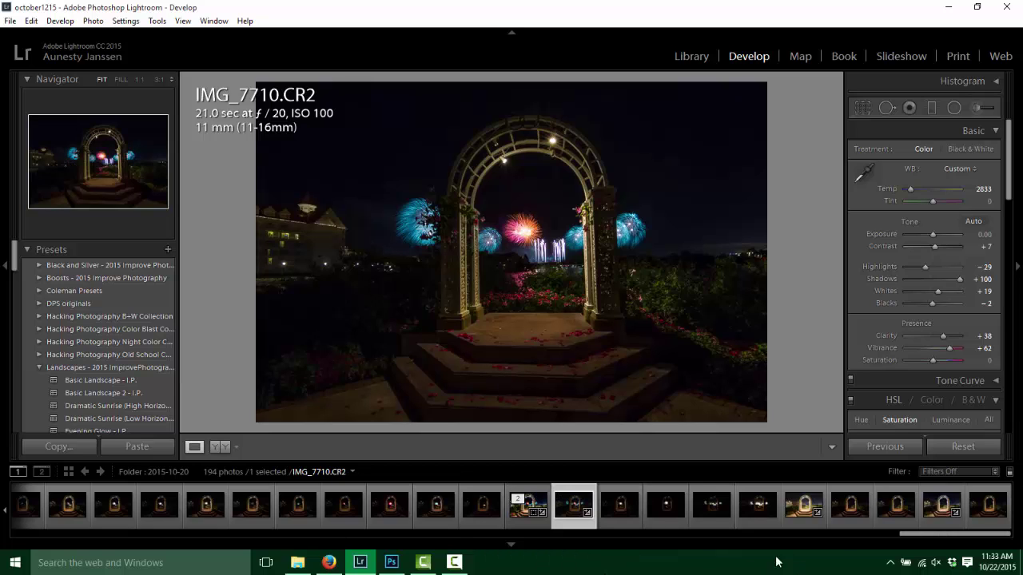
pyautogui.click(947, 520)
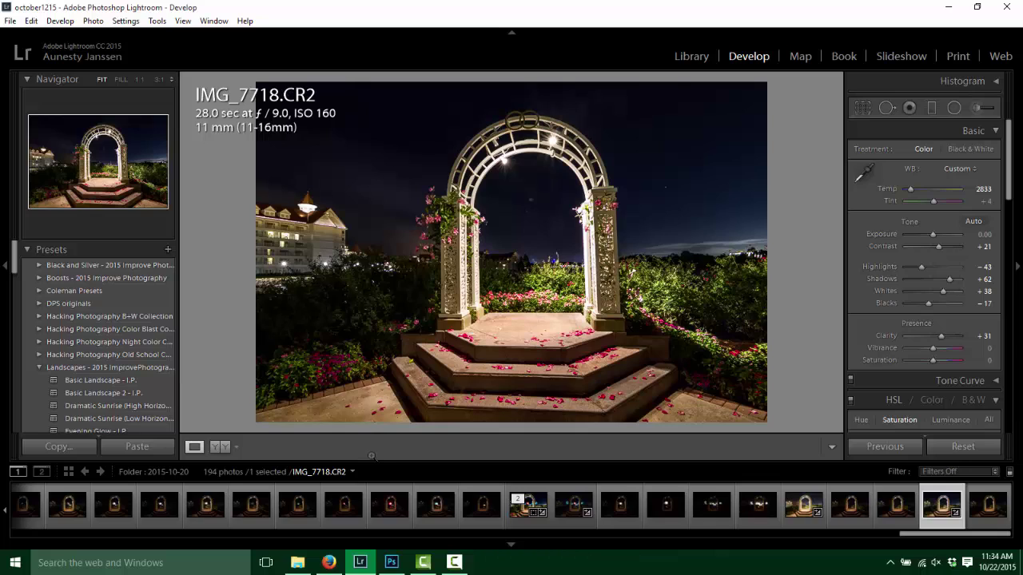
# Clone out two night-sky spots inside the arch, checking them with Visualize Spots.
pyautogui.click(887, 107)
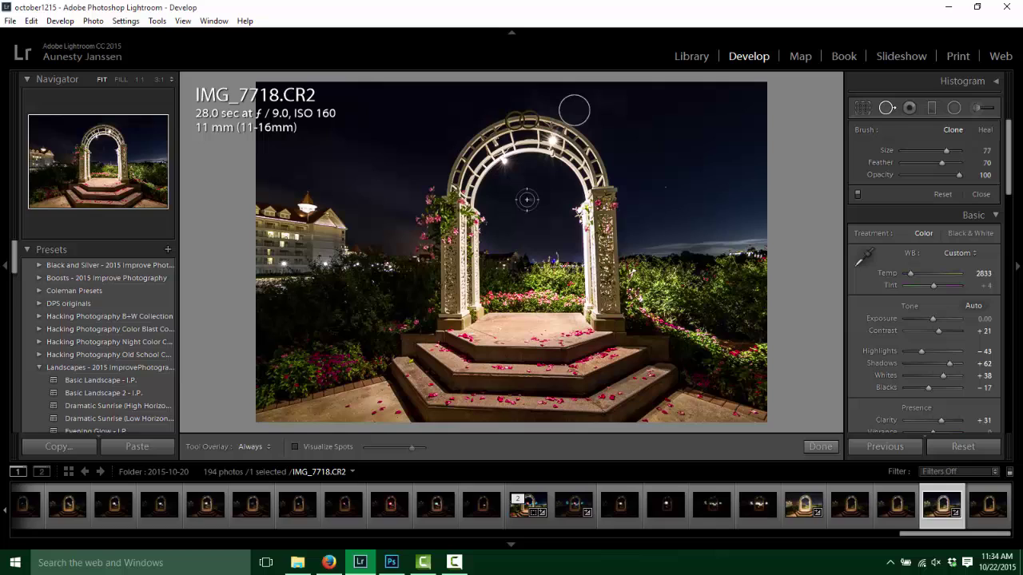
pyautogui.scroll(-1, 527, 200)
pyautogui.click(530, 200)
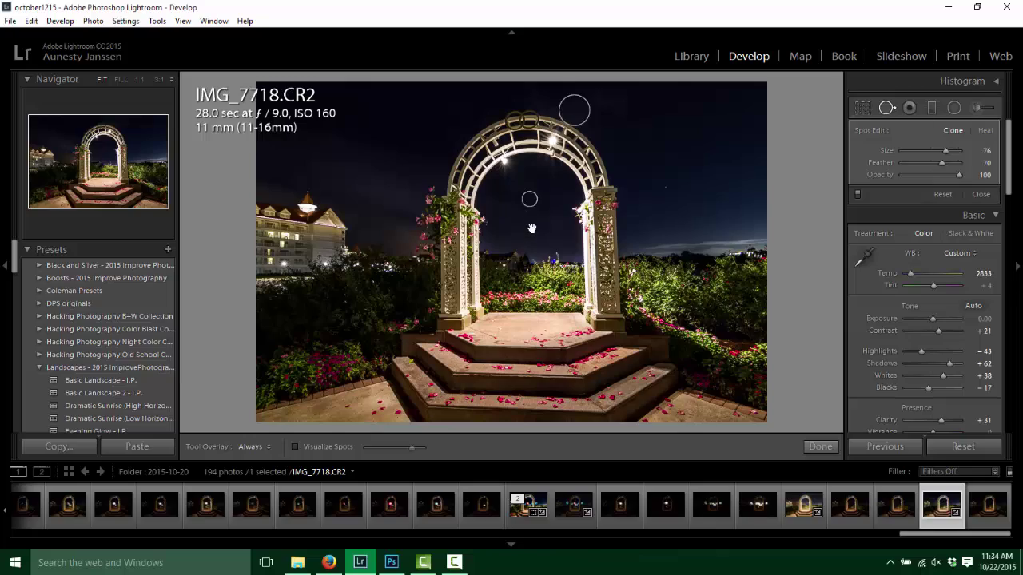
pyautogui.click(508, 209)
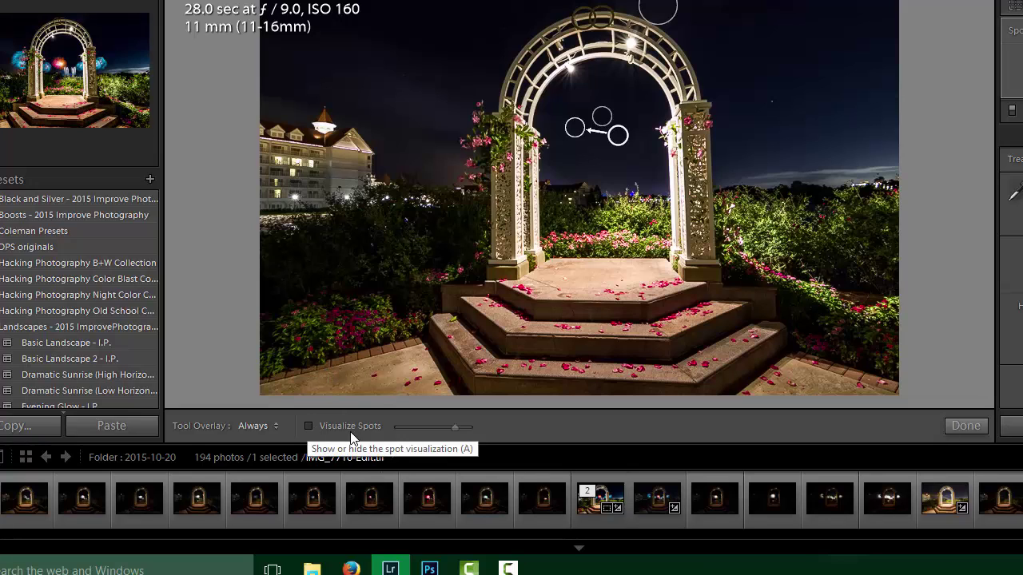
pyautogui.click(309, 426)
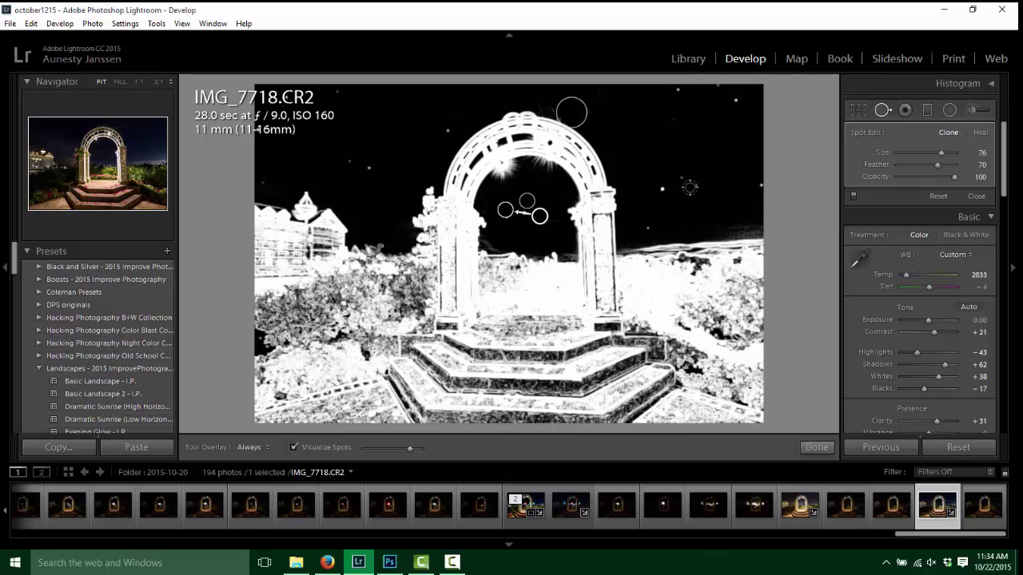
pyautogui.click(293, 449)
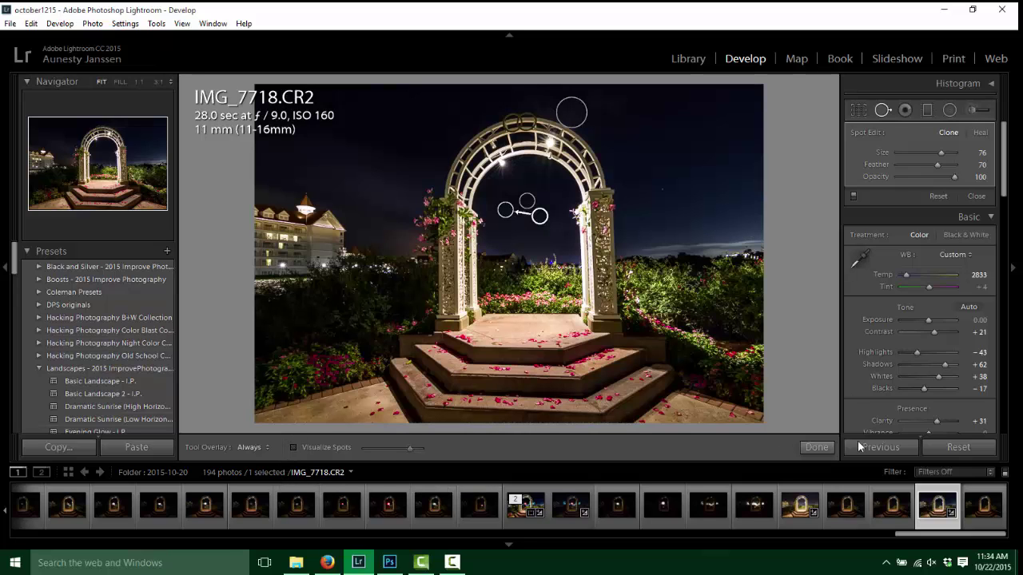
pyautogui.click(817, 448)
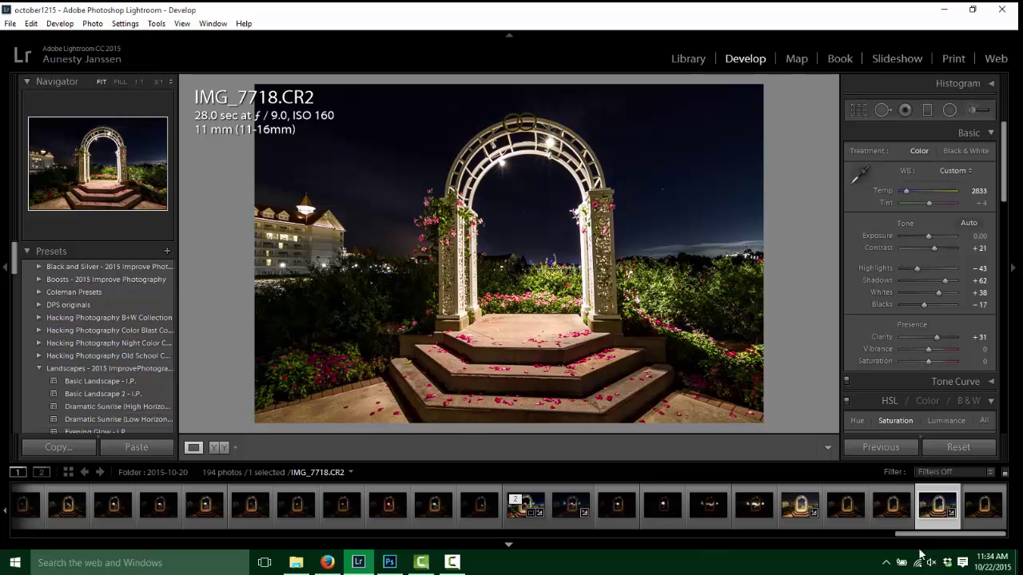
# Select IMG_7710.CR2 alongside IMG_7718.CR2 and edit both in Adobe Photoshop CC 2015.
pyautogui.keyDown('ctrl'); pyautogui.click(560, 520); pyautogui.keyUp('ctrl')
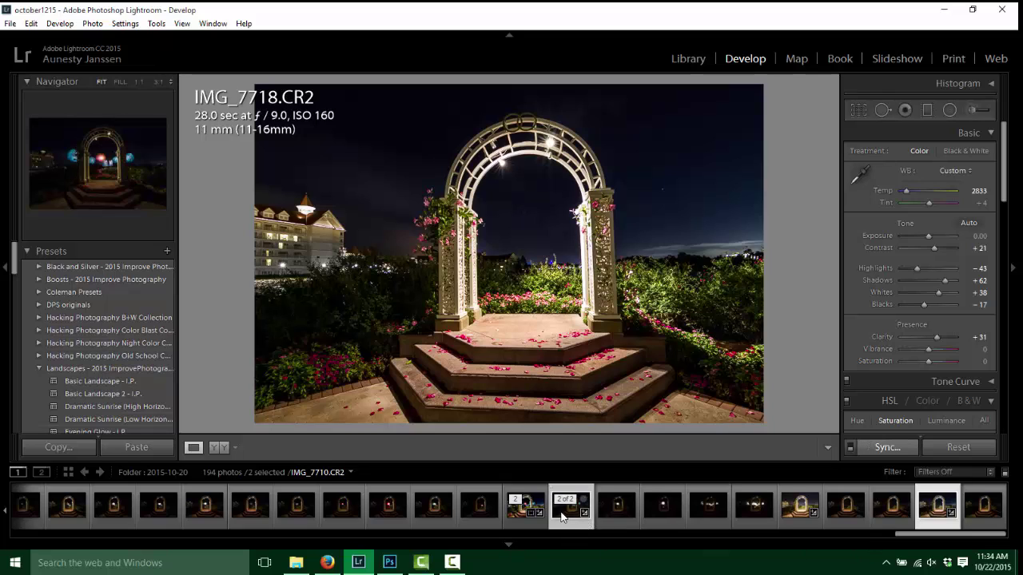
pyautogui.rightClick(560, 516)
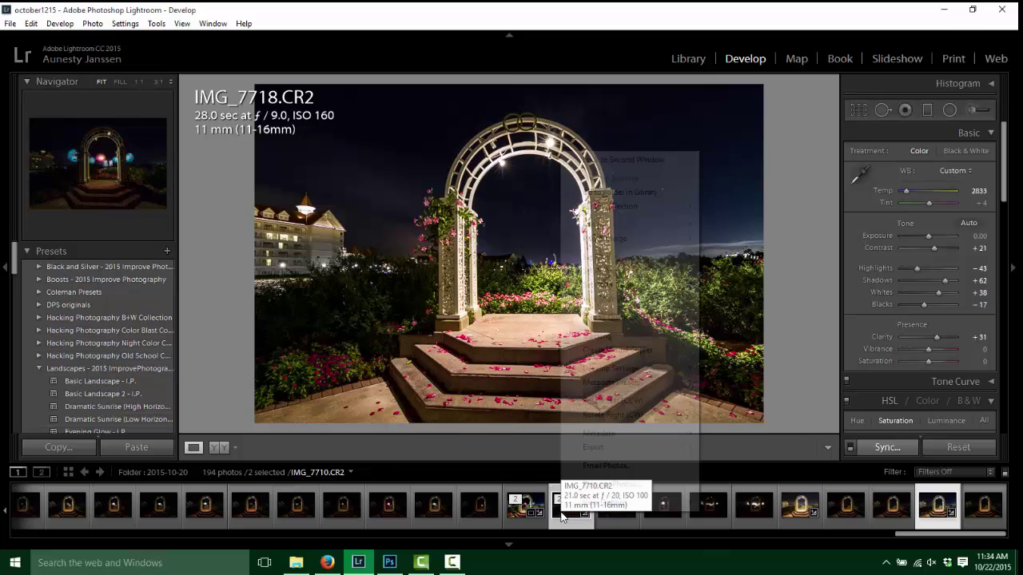
pyautogui.moveTo(609, 228)
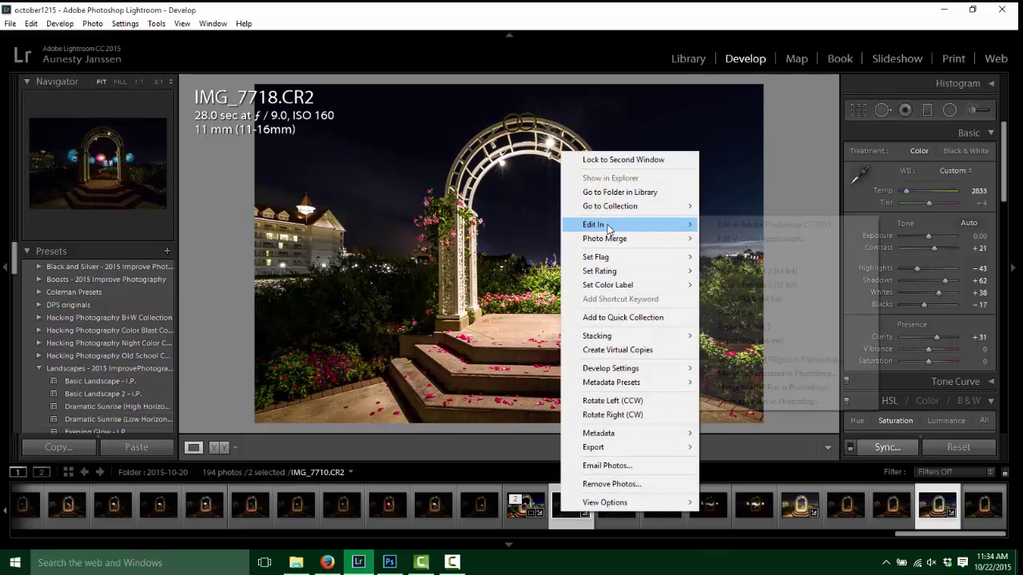
pyautogui.click(726, 225)
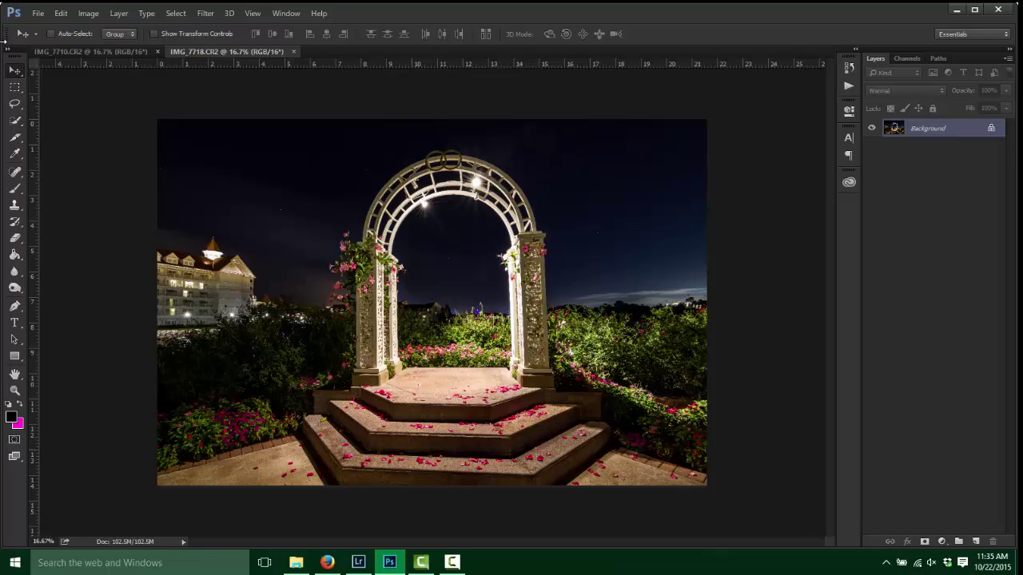
# Select all of the IMG_7710 fireworks image and add it as Layer 1 above a duplicated arch Background.
pyautogui.click(55, 46)
pyautogui.click(177, 48)
pyautogui.click(95, 51)
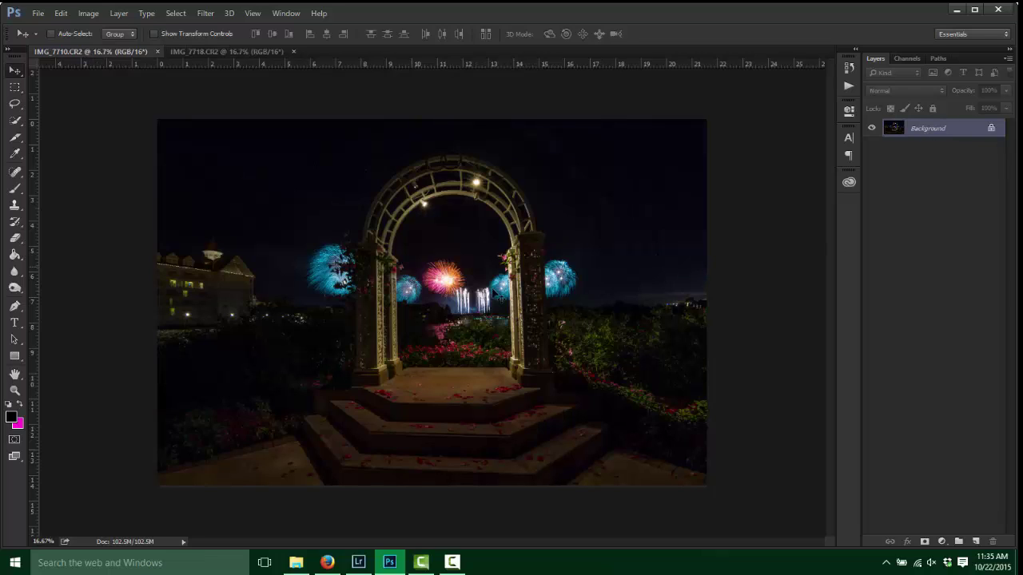
pyautogui.press('ctrl')
pyautogui.hotkey('ctrl', 'a')
pyautogui.click(194, 51)
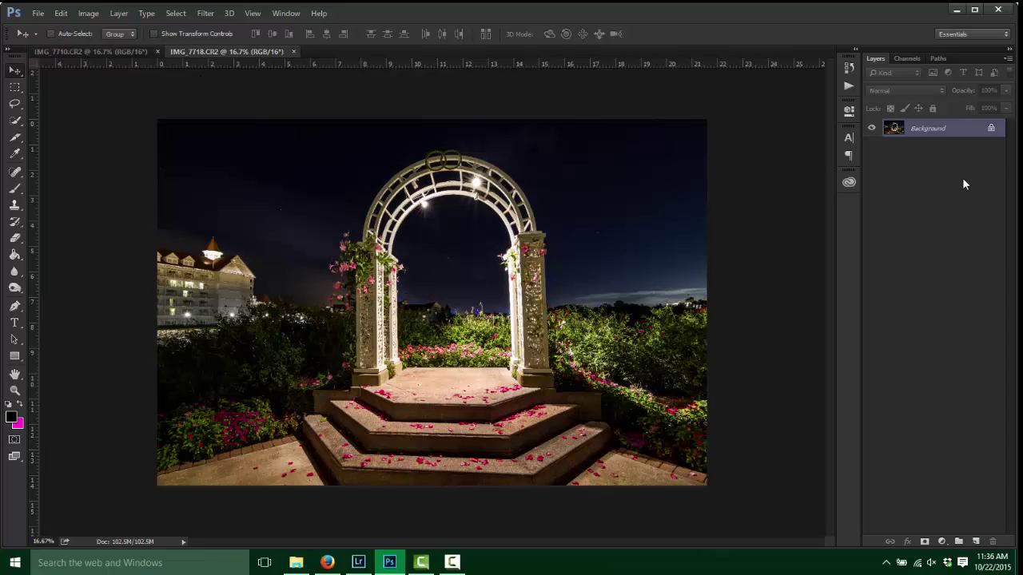
pyautogui.moveTo(932, 132); pyautogui.dragTo(976, 541)
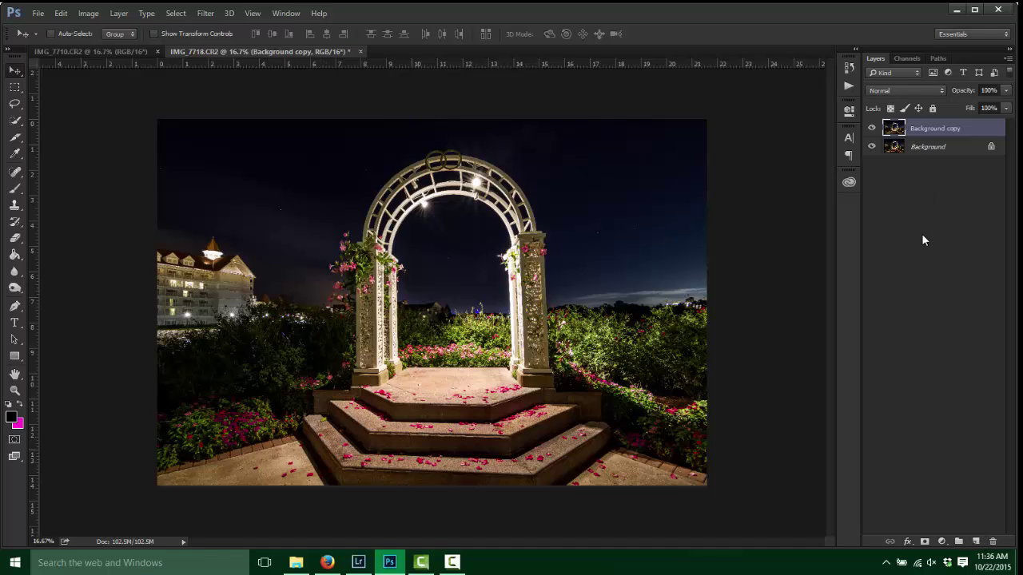
pyautogui.hotkey('ctrl', 'shift', 'alt', 'e')
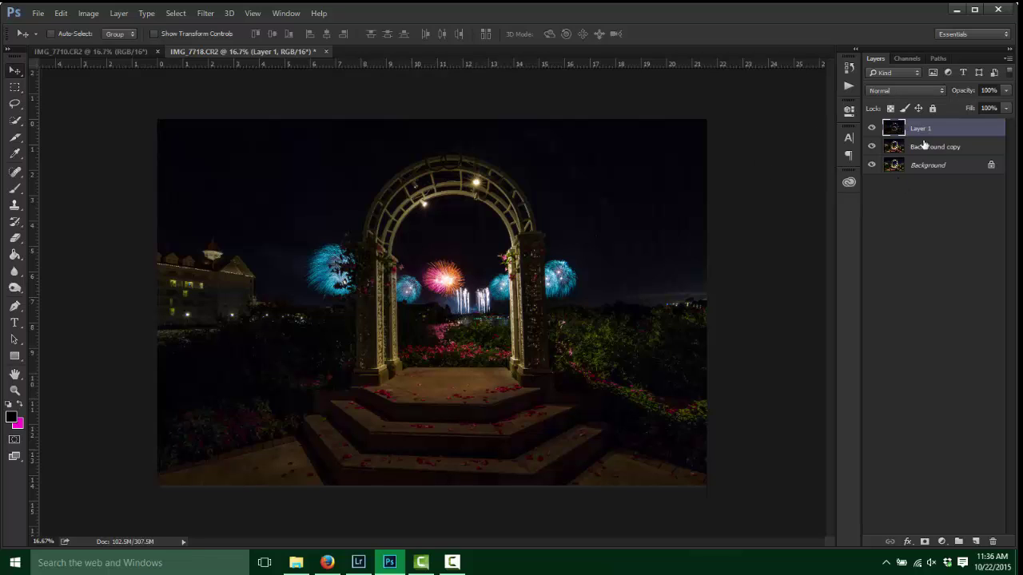
# Select Background copy together with Layer 1 and convert them into one smart object.
pyautogui.press('ctrl')
pyautogui.keyDown('ctrl'); pyautogui.click(920, 152); pyautogui.keyUp('ctrl')
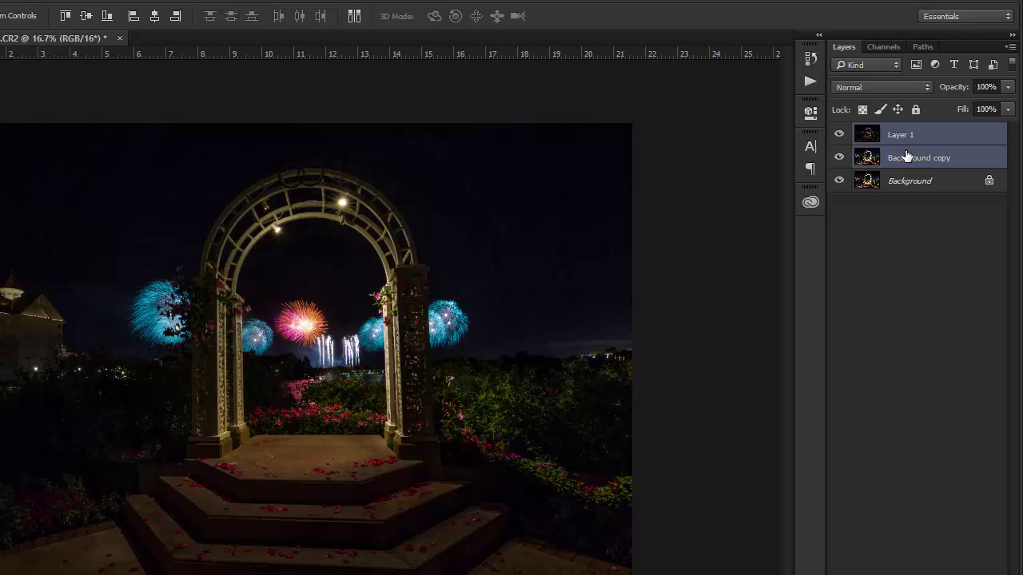
pyautogui.rightClick(926, 147)
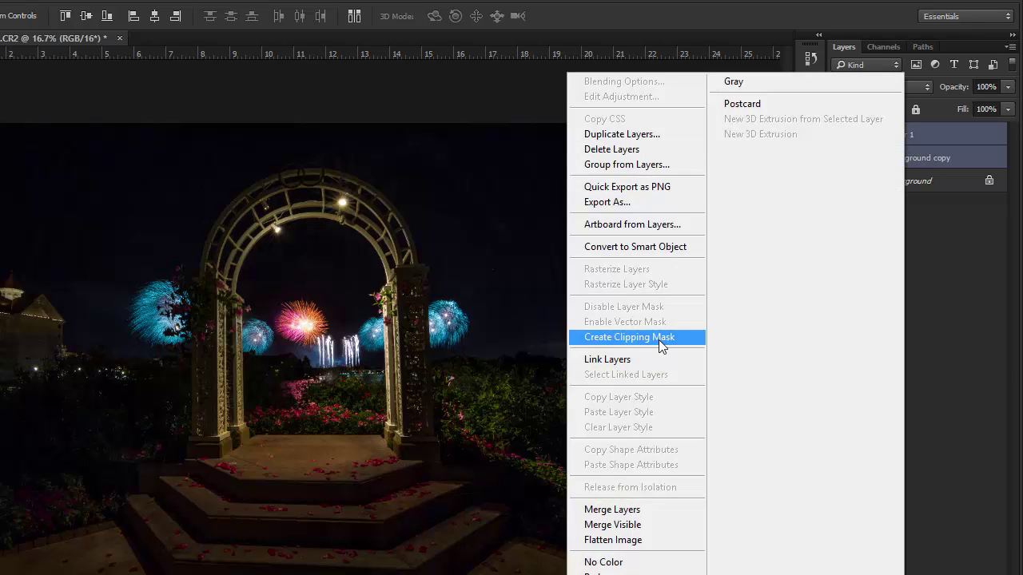
pyautogui.click(627, 248)
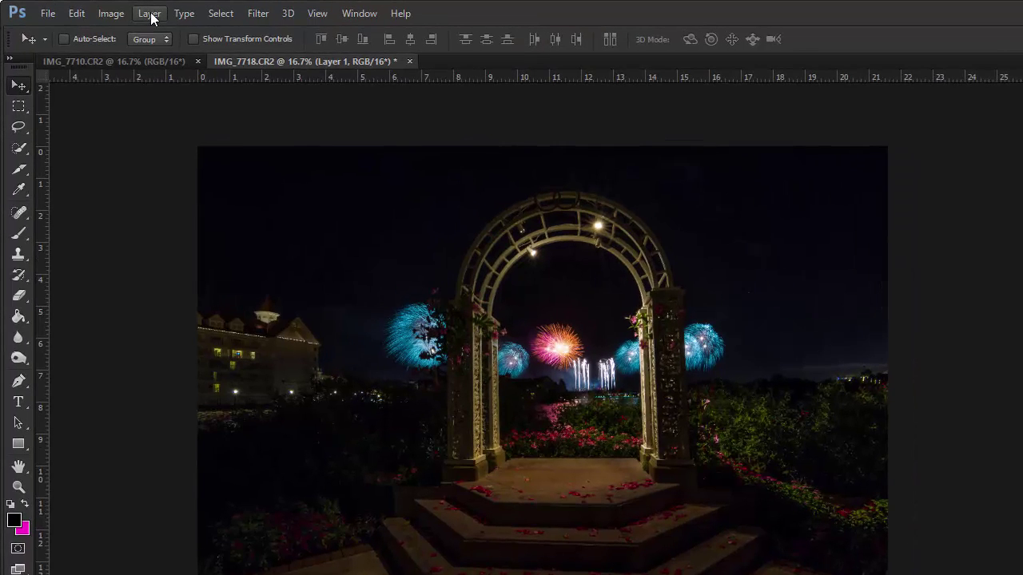
# Set the smart object's Stack Mode to Maximum.
pyautogui.click(149, 14)
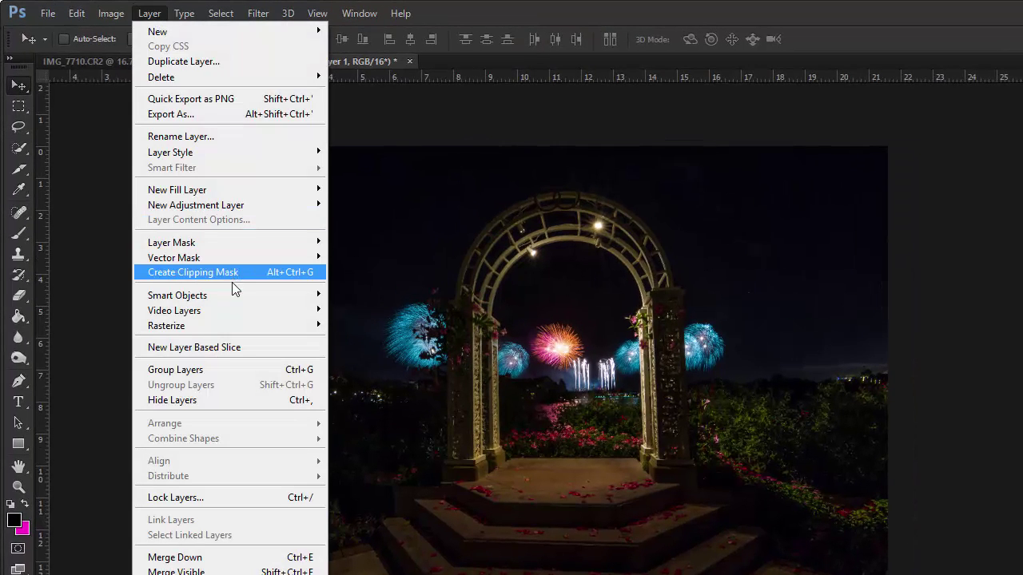
pyautogui.moveTo(230, 295)
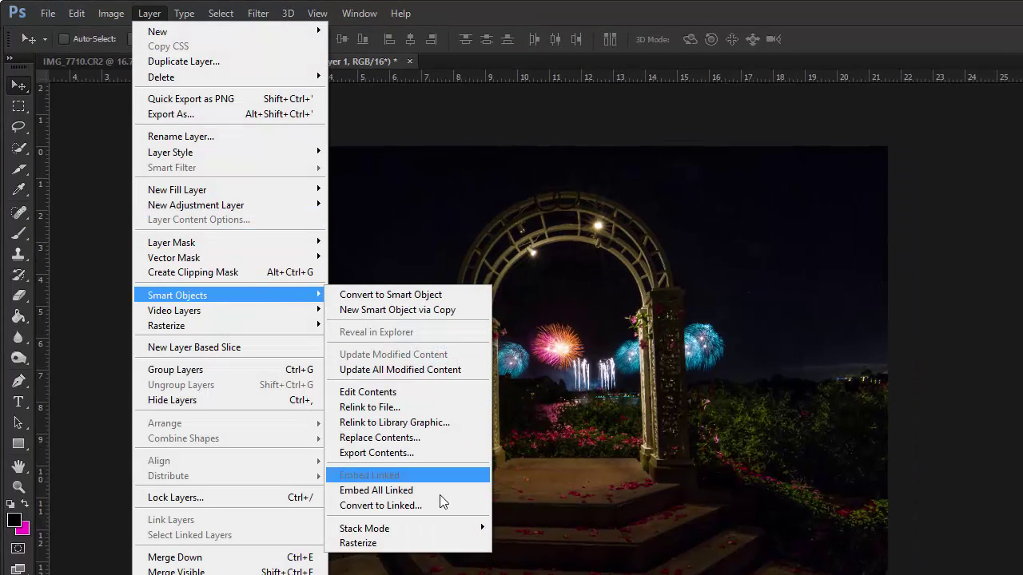
pyautogui.moveTo(438, 521)
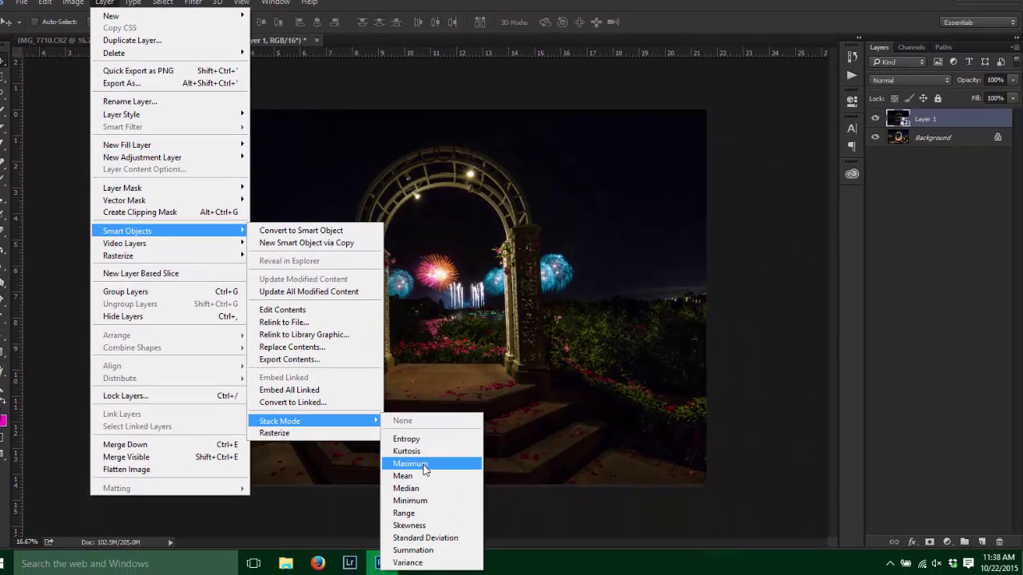
pyautogui.click(425, 468)
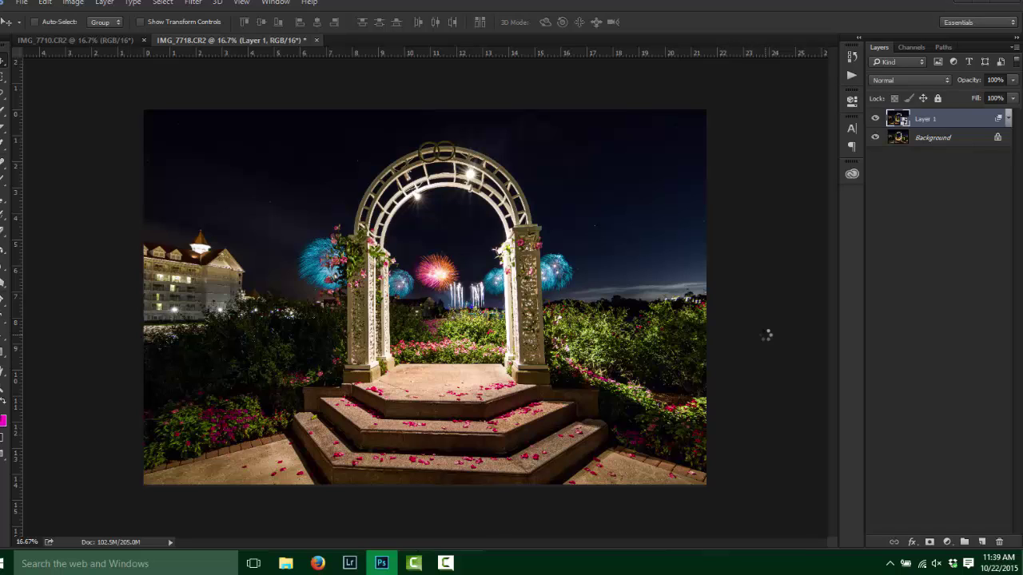
# Save the composite as IMG_7718-Edit.tif and return to Lightroom.
pyautogui.hotkey('ctrl', 's')
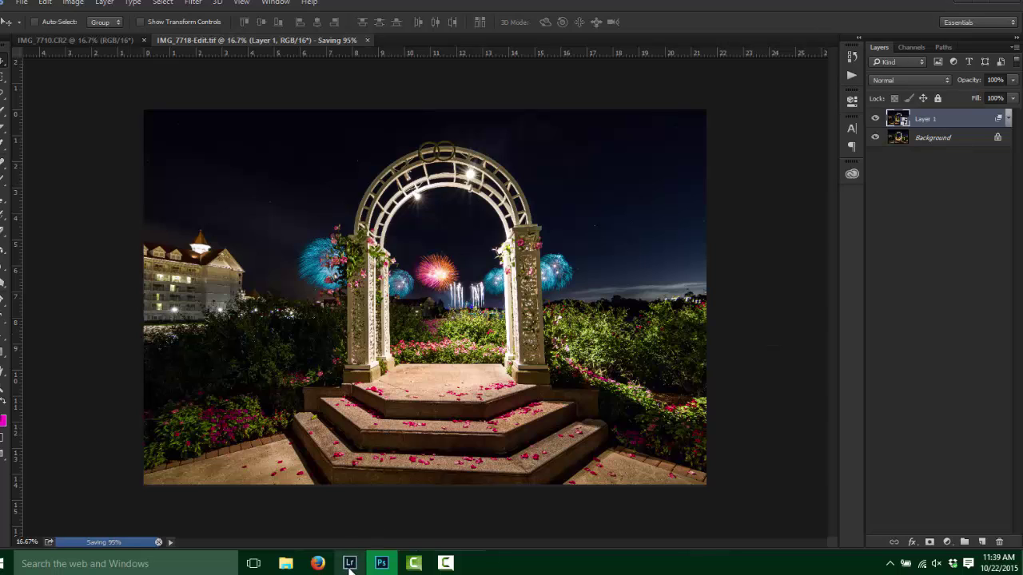
pyautogui.moveTo(350, 569)
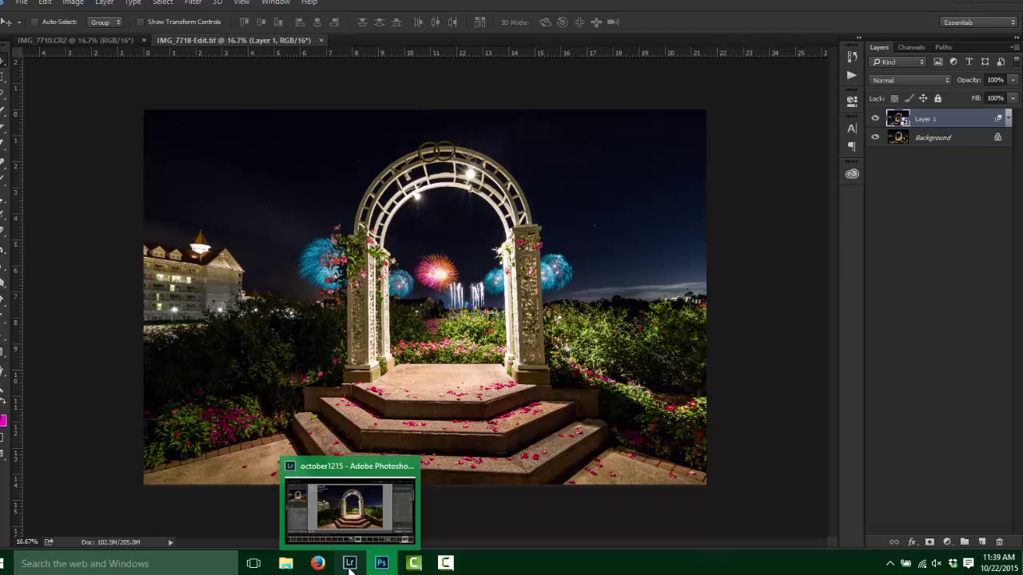
pyautogui.click(349, 563)
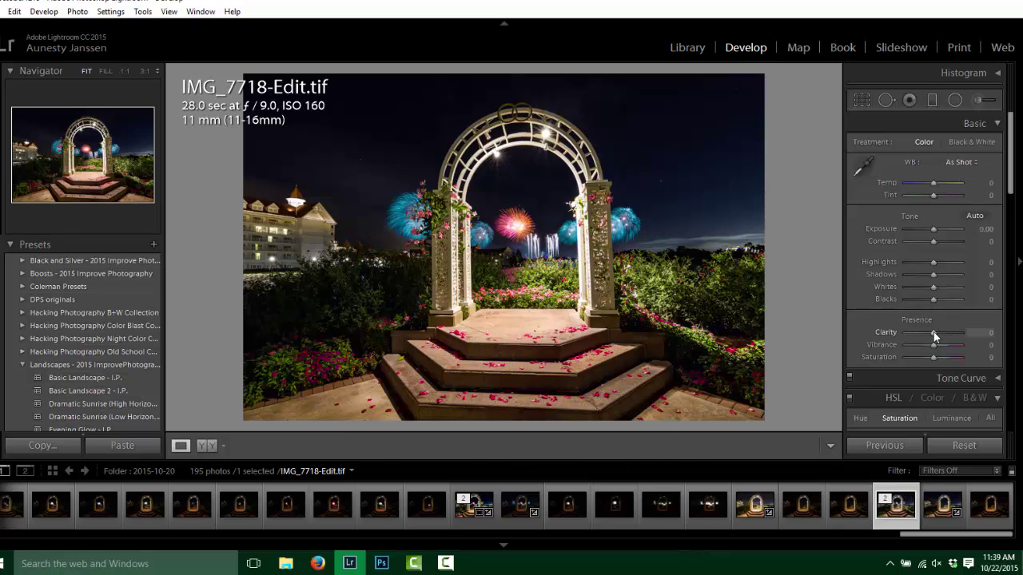
# Set Clarity +24, Highlights −29, Blacks −14 and Contrast +21.
pyautogui.moveTo(934, 331); pyautogui.dragTo(940, 335)
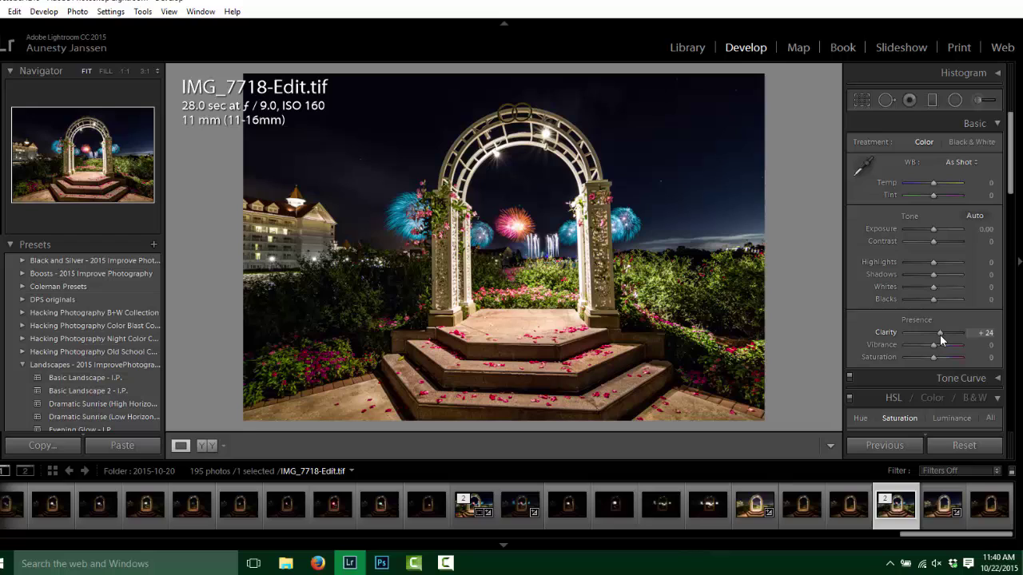
pyautogui.moveTo(932, 262); pyautogui.dragTo(925, 260)
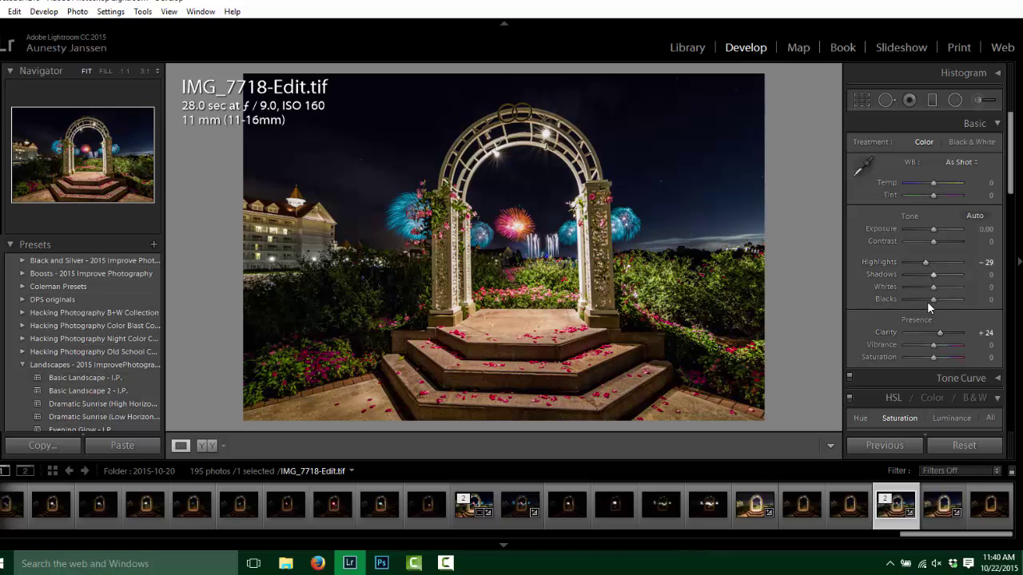
pyautogui.moveTo(930, 299); pyautogui.dragTo(944, 291)
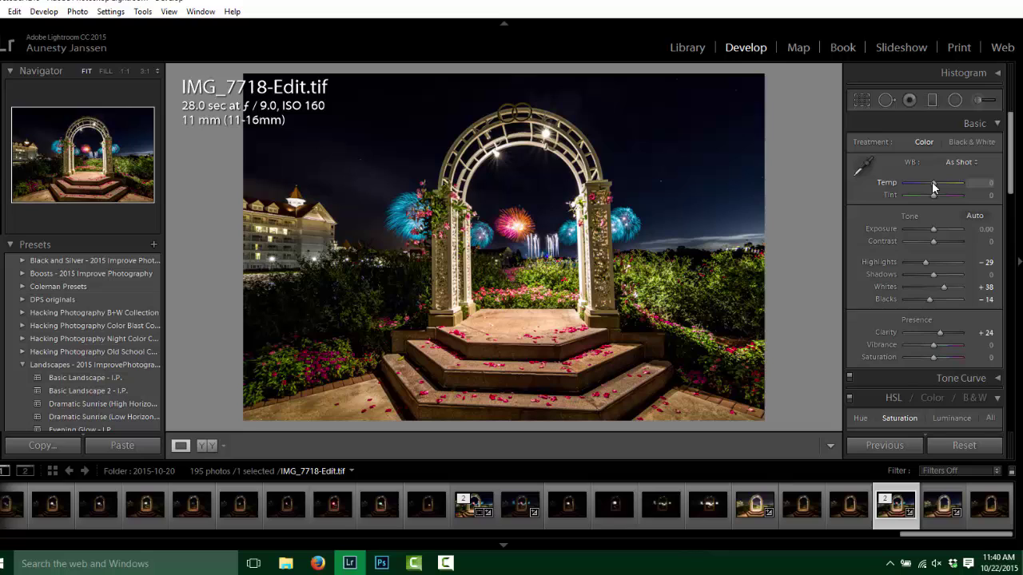
pyautogui.moveTo(933, 242); pyautogui.dragTo(965, 244)
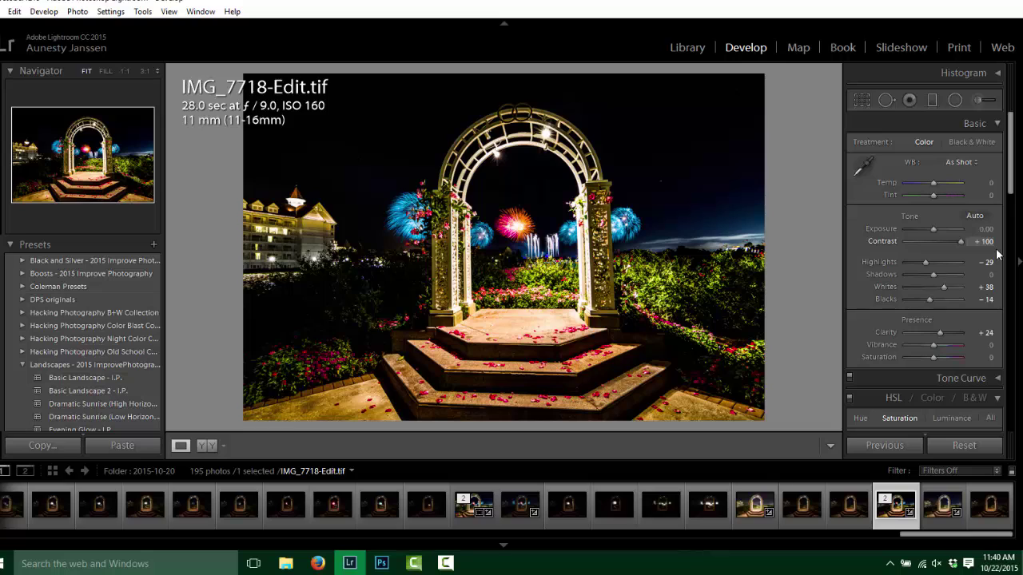
pyautogui.moveTo(960, 241); pyautogui.dragTo(941, 241)
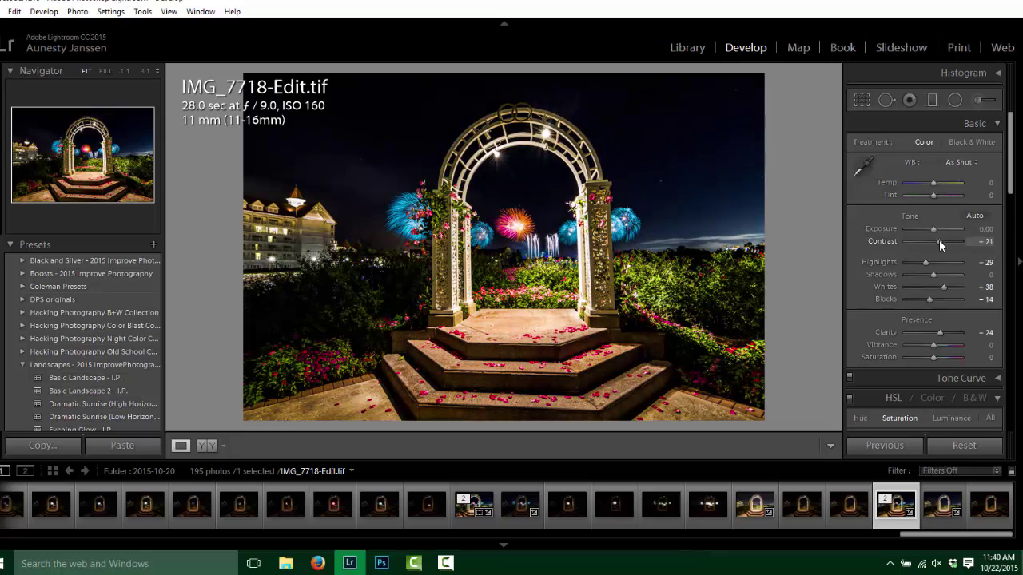
# Raise Whites to +40 and boost Vibrance to about +48.
pyautogui.moveTo(944, 287); pyautogui.dragTo(975, 292)
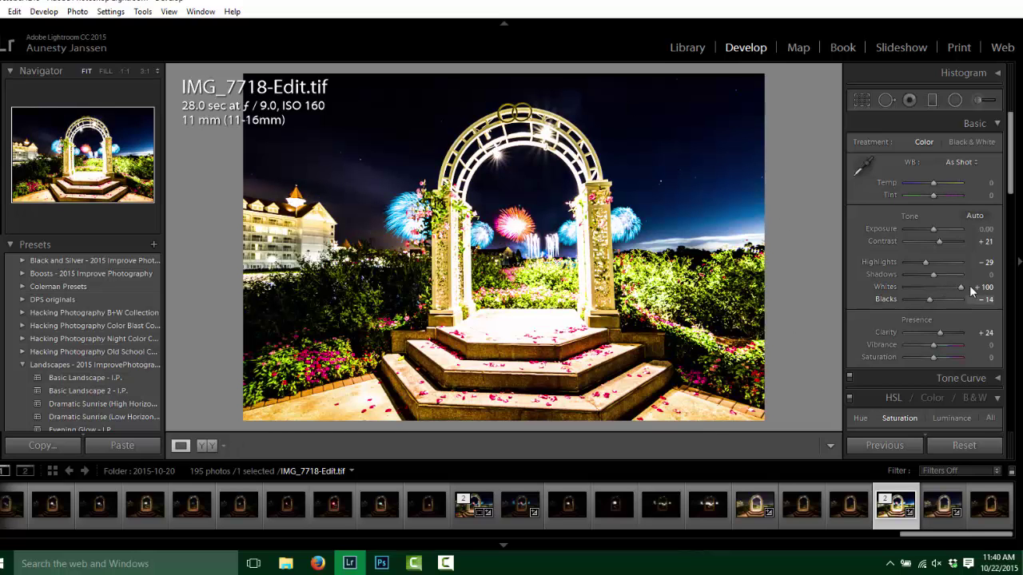
pyautogui.click(935, 286)
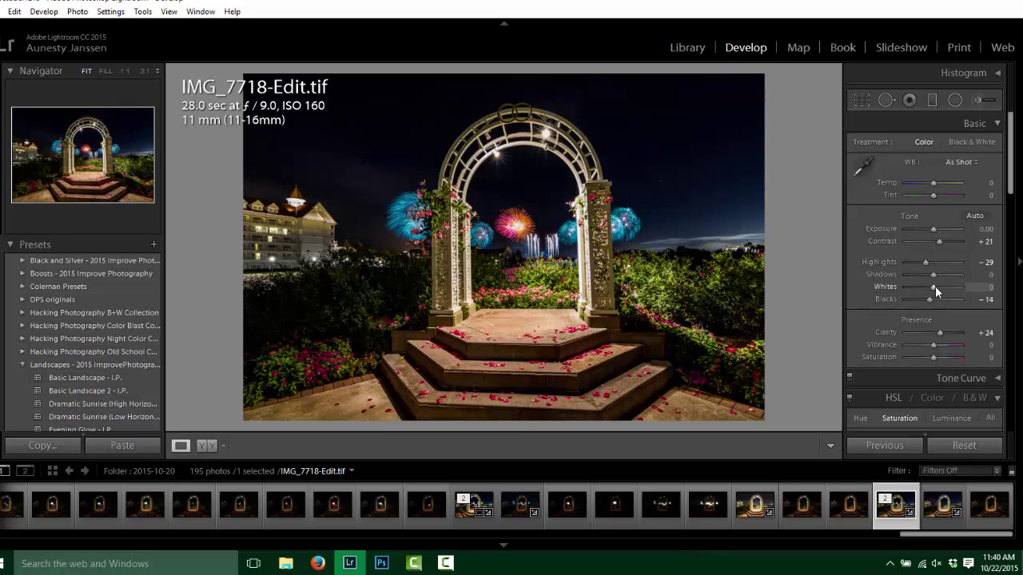
pyautogui.moveTo(935, 285); pyautogui.dragTo(946, 291)
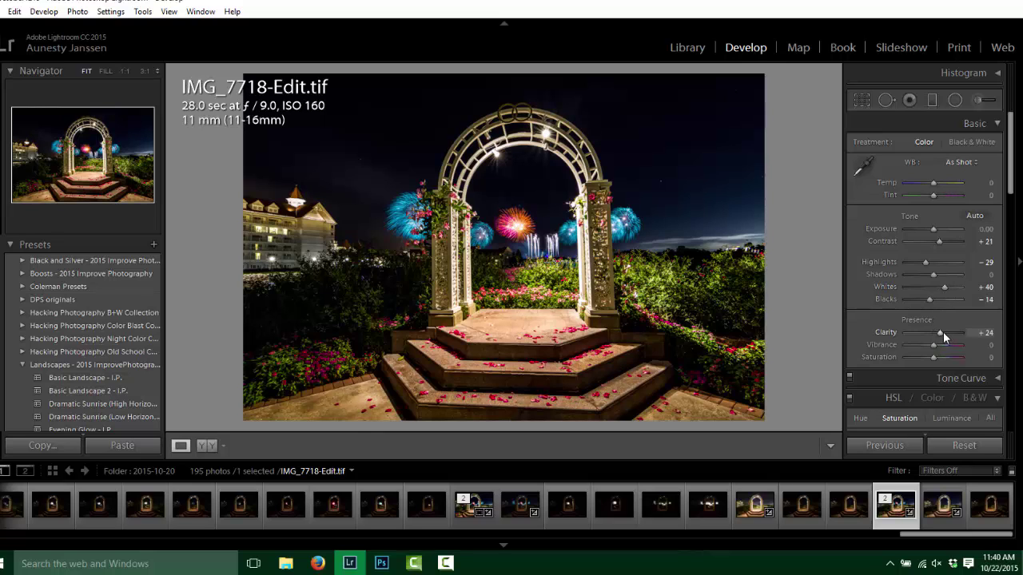
pyautogui.scroll(-2, 910, 356)
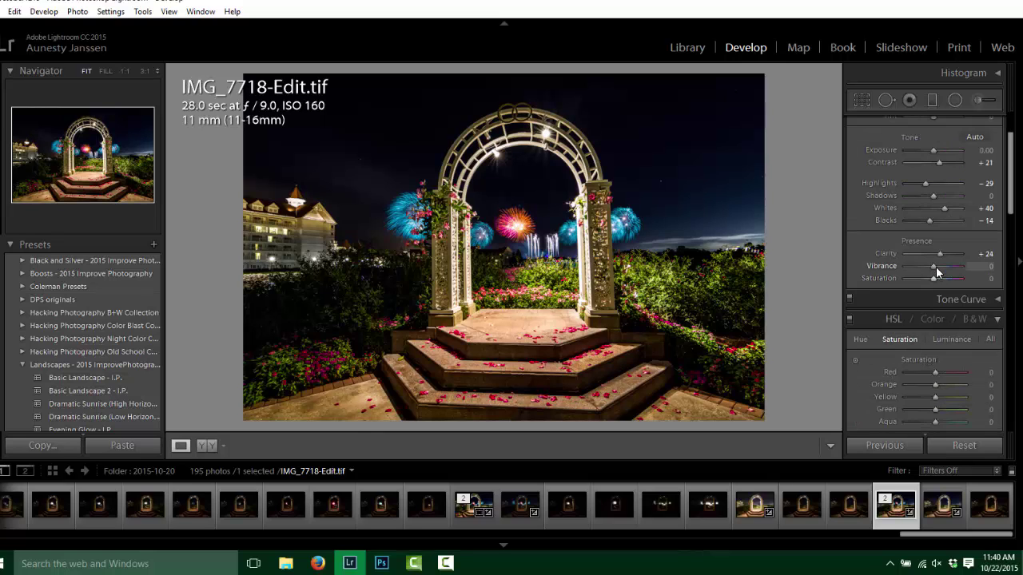
pyautogui.moveTo(936, 267)
pyautogui.mouseDown()
pyautogui.moveTo(950, 275)
pyautogui.moveTo(927, 277)
pyautogui.mouseUp()
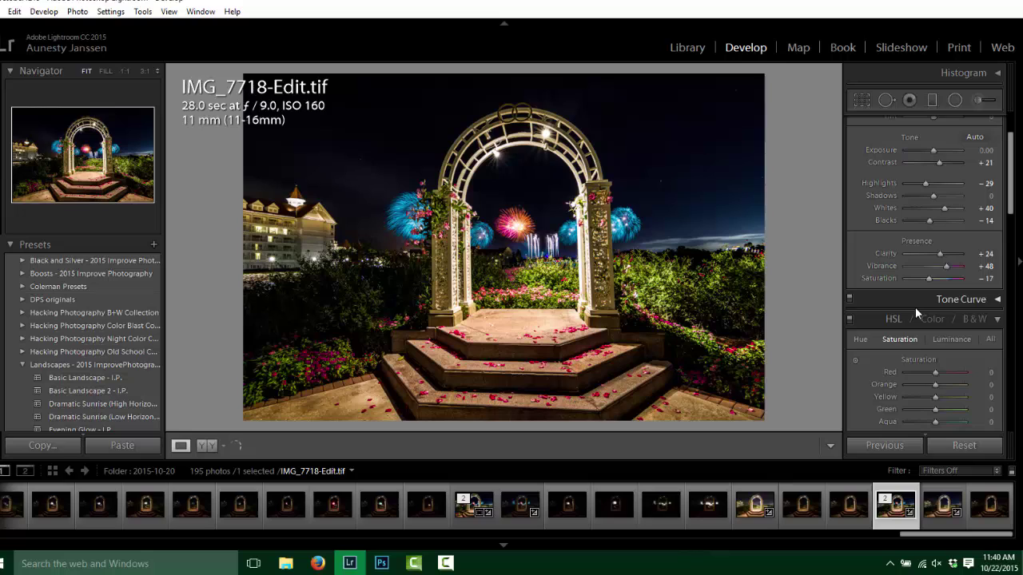
pyautogui.scroll(-2, 921, 304)
# Raise sharpening Amount to 80 and Masking to 65 while previewing the mask.
pyautogui.scroll(-6, 955, 290)
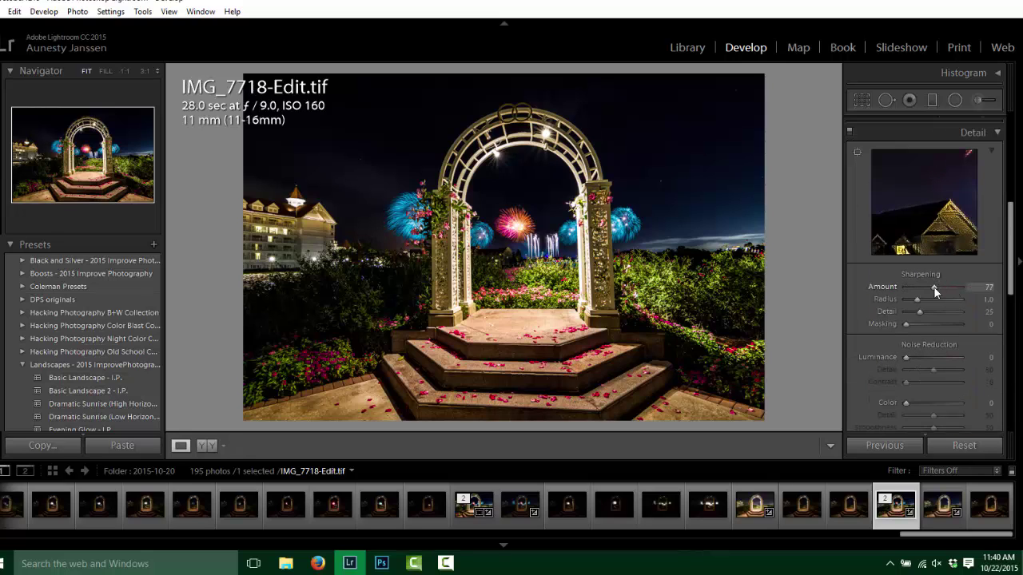
pyautogui.moveTo(935, 288)
pyautogui.mouseDown()
pyautogui.moveTo(923, 312)
pyautogui.moveTo(921, 299)
pyautogui.mouseUp()
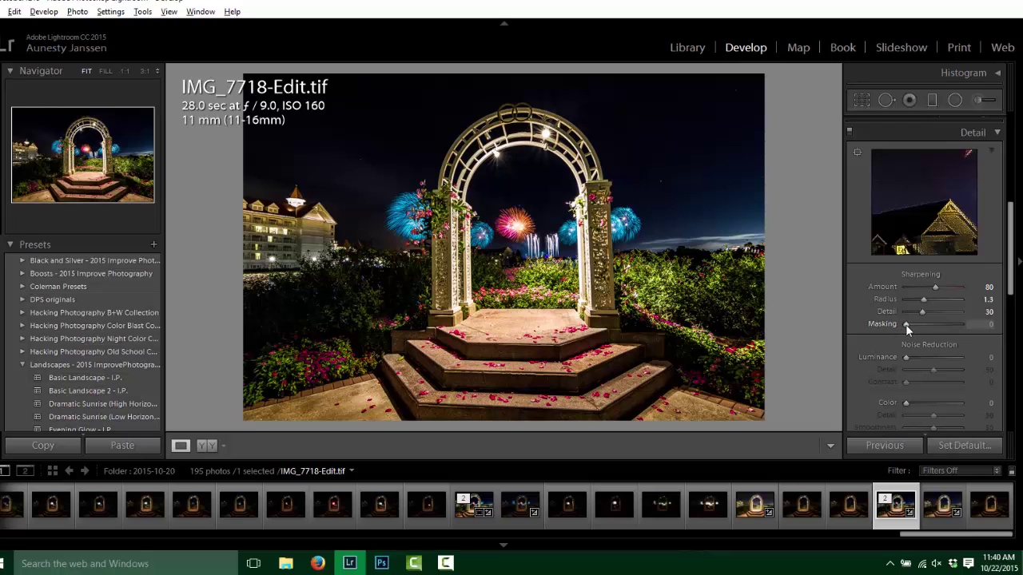
pyautogui.keyDown('alt'); pyautogui.click(905, 325); pyautogui.keyUp('alt')
pyautogui.moveTo(907, 325); pyautogui.dragTo(941, 324)
pyautogui.press('alt')
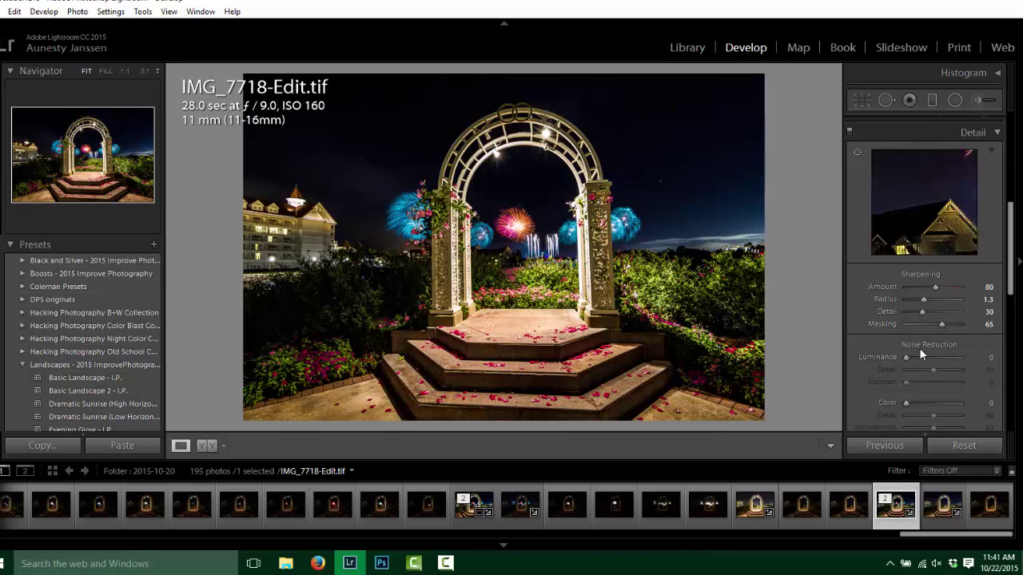
# Set Luminance noise reduction to 13.
pyautogui.moveTo(906, 357); pyautogui.dragTo(910, 361)
pyautogui.moveTo(914, 357); pyautogui.dragTo(913, 357)
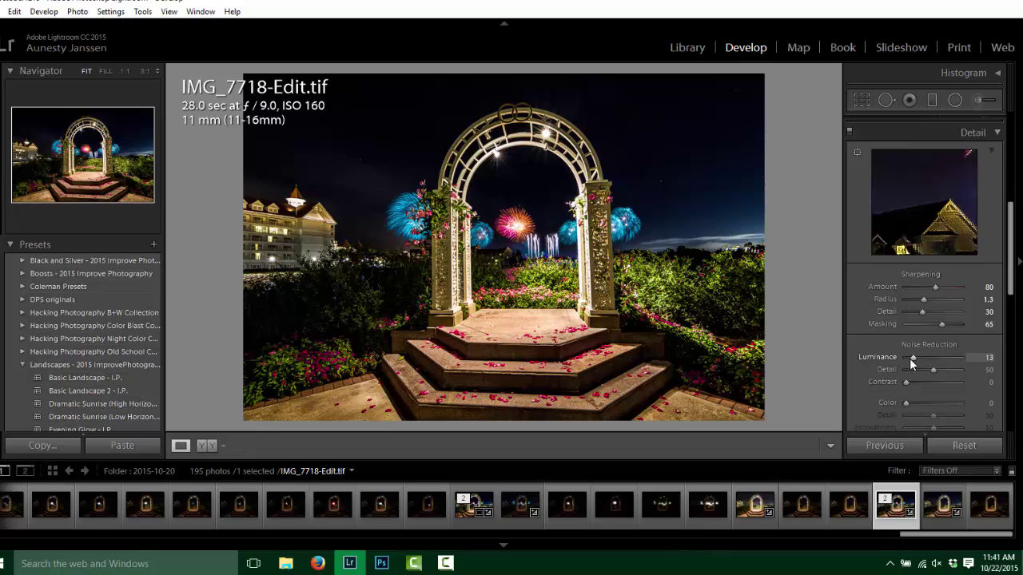
pyautogui.scroll(-5, 876, 396)
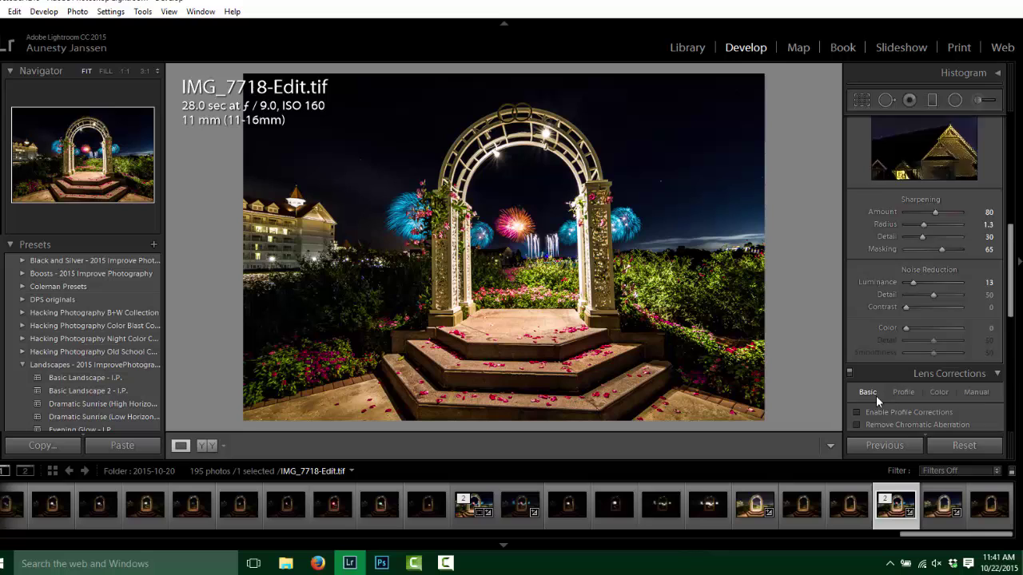
pyautogui.scroll(-3, 912, 314)
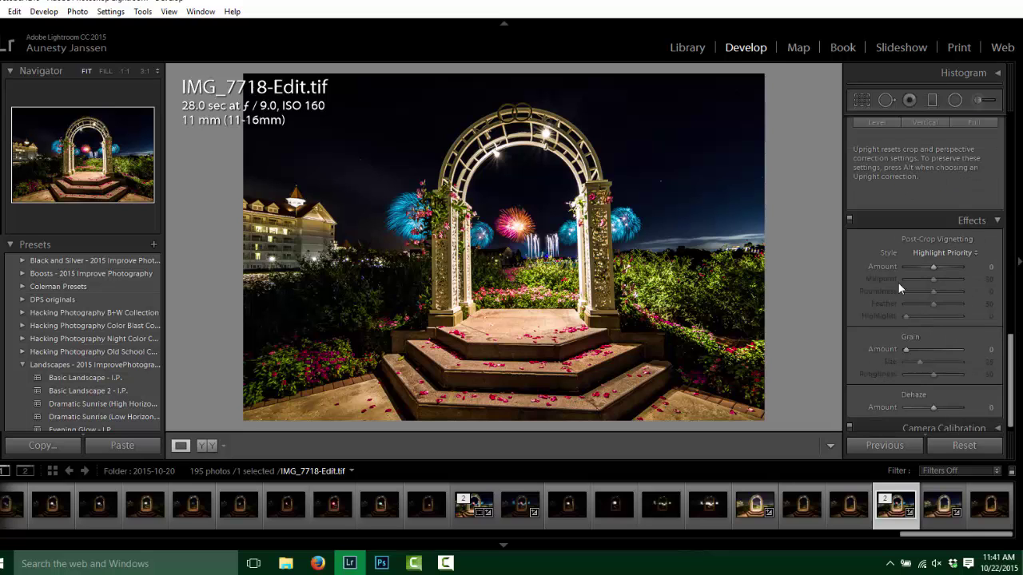
pyautogui.scroll(10, 898, 283)
# Set up the Adjustment Brush with Exposure 0.23 and Shadows 10.
pyautogui.press('k')
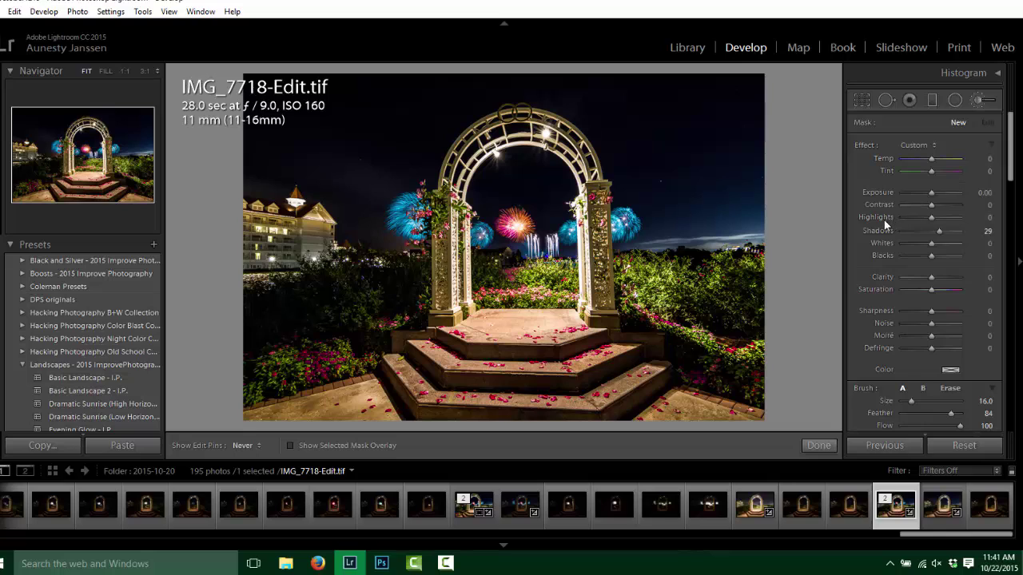
pyautogui.doubleClick(882, 229)
pyautogui.moveTo(932, 192); pyautogui.dragTo(933, 192)
pyautogui.moveTo(932, 230); pyautogui.dragTo(933, 232)
pyautogui.scroll(2, 320, 308)
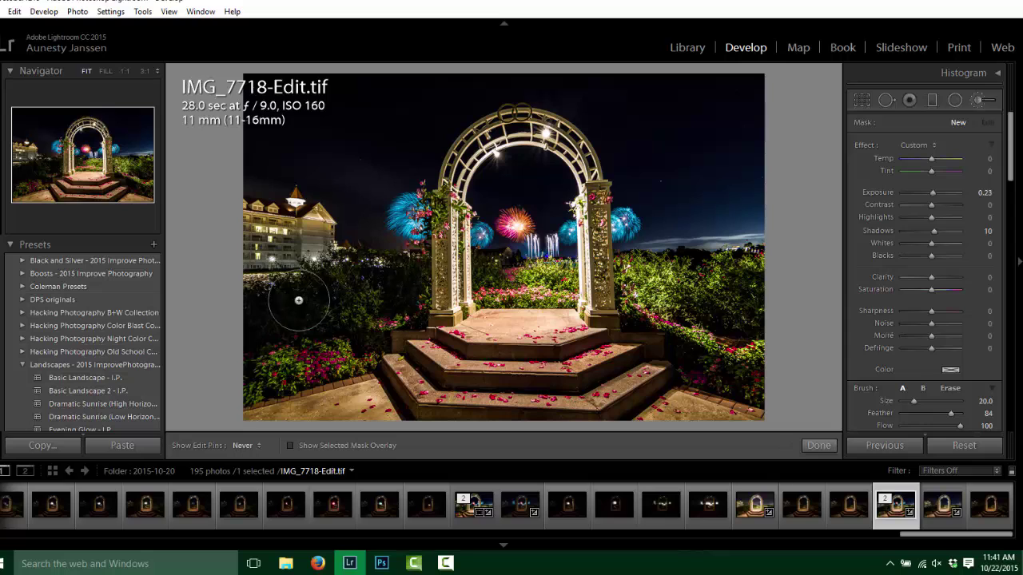
# Paint over the left and right bushes, then lift the brushed Shadows to 40.
pyautogui.moveTo(664, 340)
pyautogui.mouseDown()
pyautogui.moveTo(758, 369)
pyautogui.moveTo(740, 373)
pyautogui.moveTo(648, 311)
pyautogui.moveTo(735, 376)
pyautogui.moveTo(738, 317)
pyautogui.moveTo(663, 294)
pyautogui.moveTo(725, 297)
pyautogui.moveTo(757, 284)
pyautogui.moveTo(687, 320)
pyautogui.mouseUp()
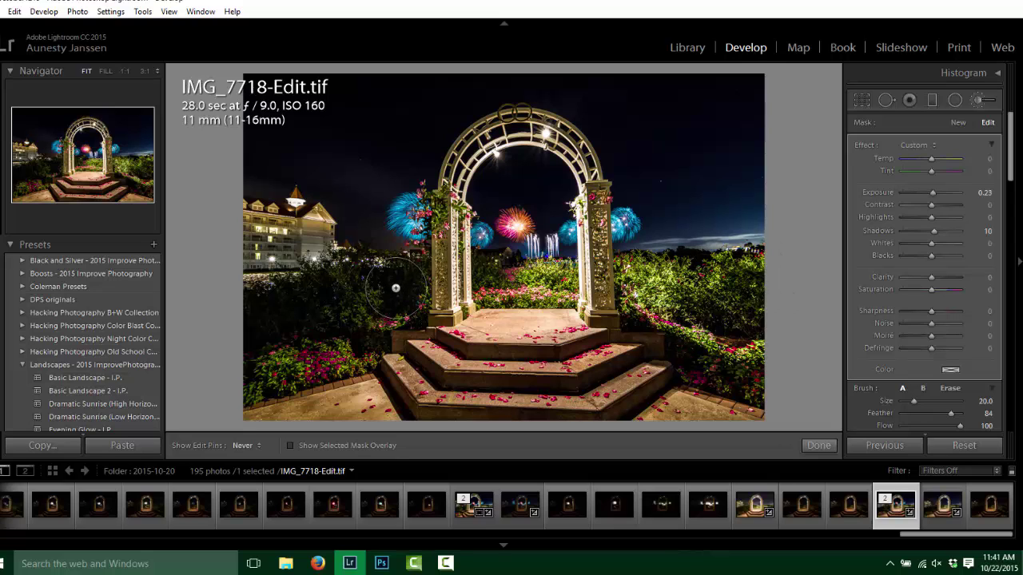
pyautogui.moveTo(396, 287)
pyautogui.mouseDown()
pyautogui.moveTo(326, 304)
pyautogui.moveTo(240, 375)
pyautogui.moveTo(360, 344)
pyautogui.mouseUp()
pyautogui.moveTo(933, 193)
pyautogui.mouseDown()
pyautogui.moveTo(966, 193)
pyautogui.moveTo(934, 193)
pyautogui.mouseUp()
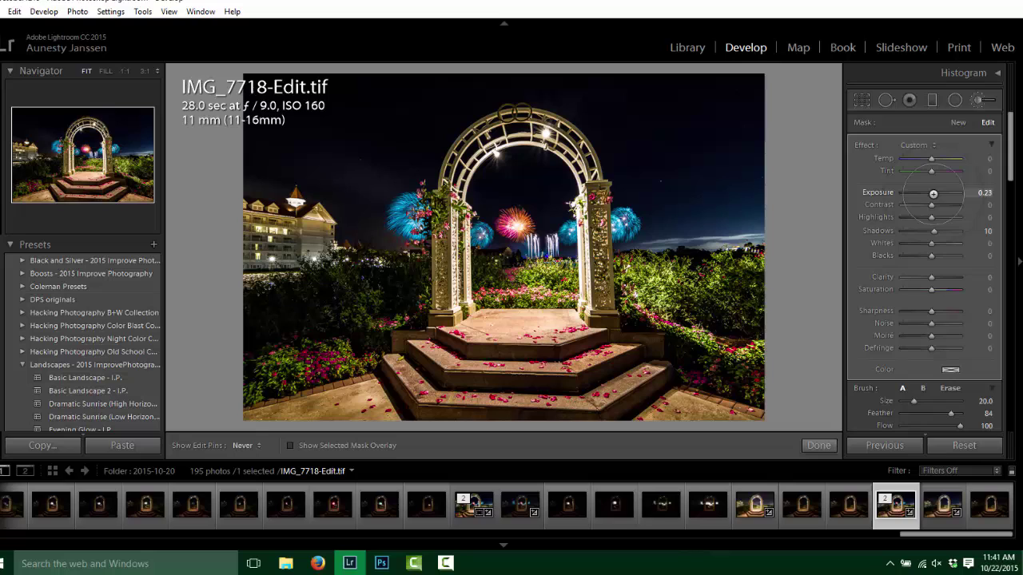
pyautogui.moveTo(934, 231)
pyautogui.mouseDown()
pyautogui.moveTo(943, 234)
pyautogui.moveTo(927, 217)
pyautogui.mouseUp()
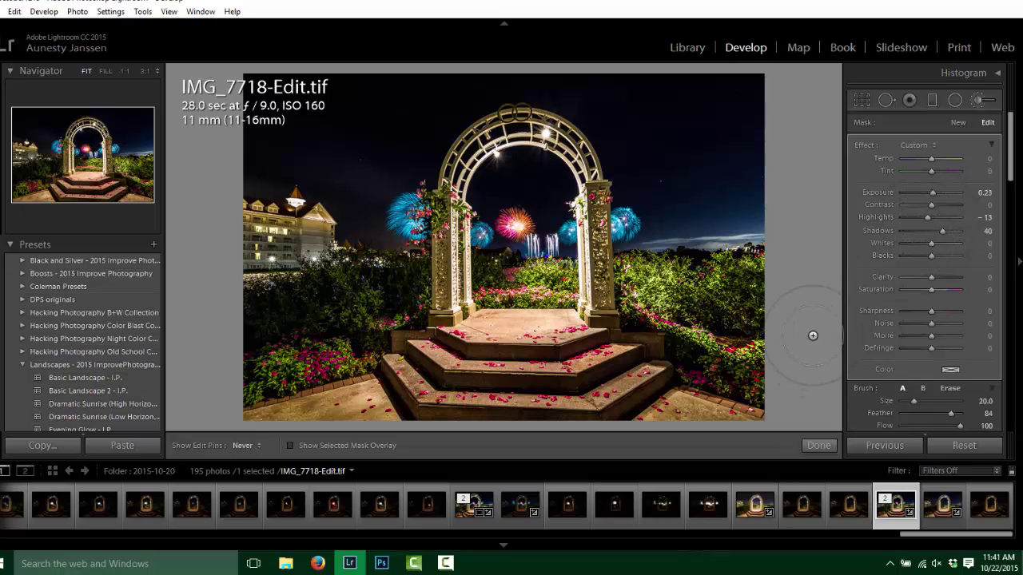
pyautogui.click(817, 448)
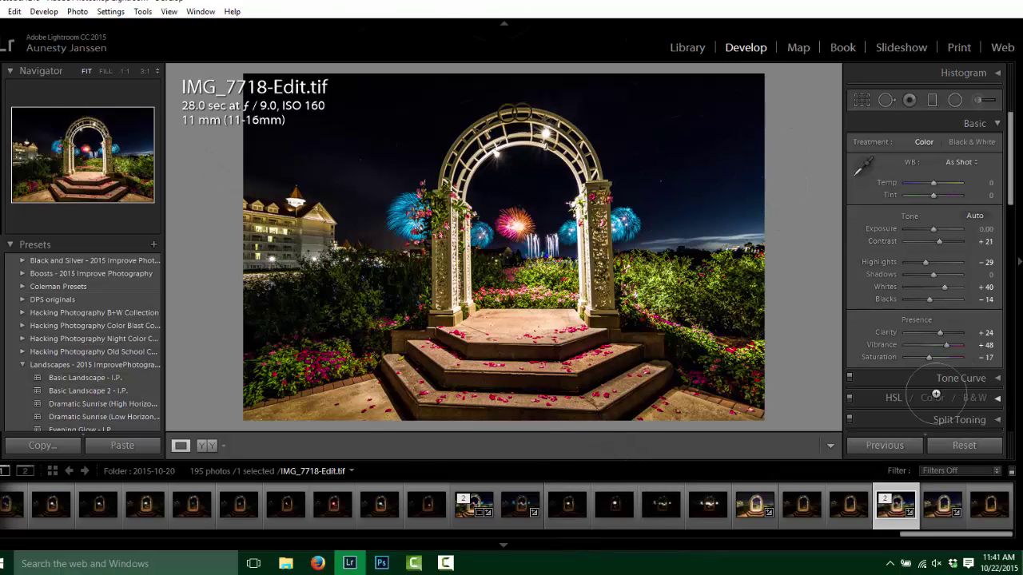
# Export IMG_7718-Edit as a JPEG into the hw subfolder, capped at 3000K with the ARP watermark.
pyautogui.click(4, 12)
pyautogui.click(71, 155)
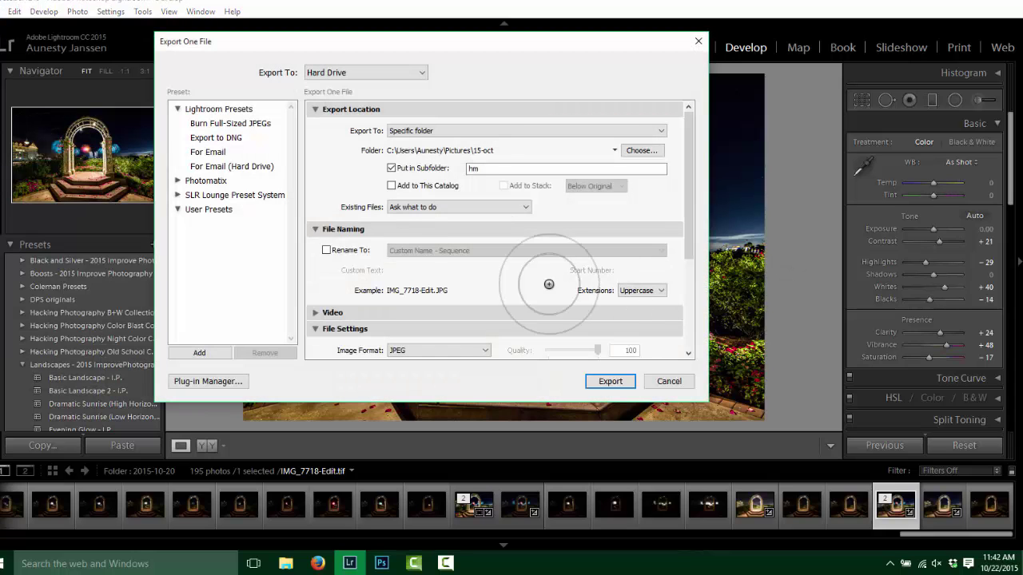
pyautogui.click(482, 170)
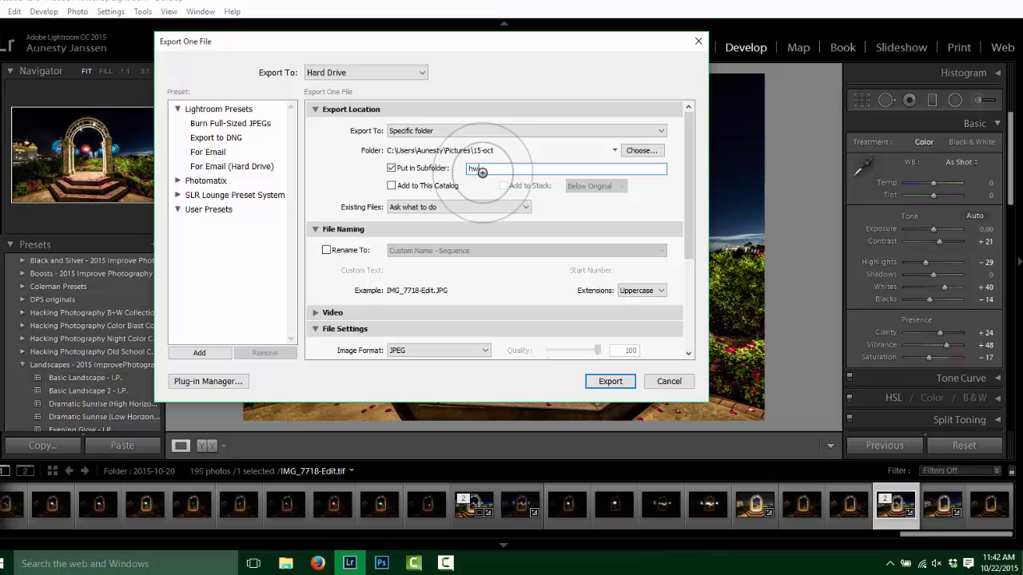
pyautogui.click(468, 167)
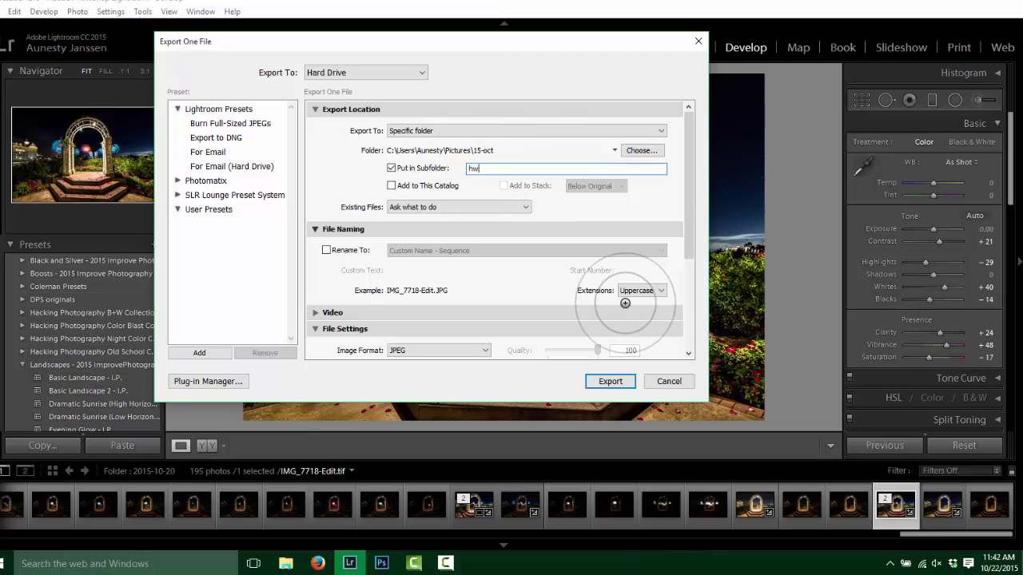
pyautogui.scroll(-3, 511, 336)
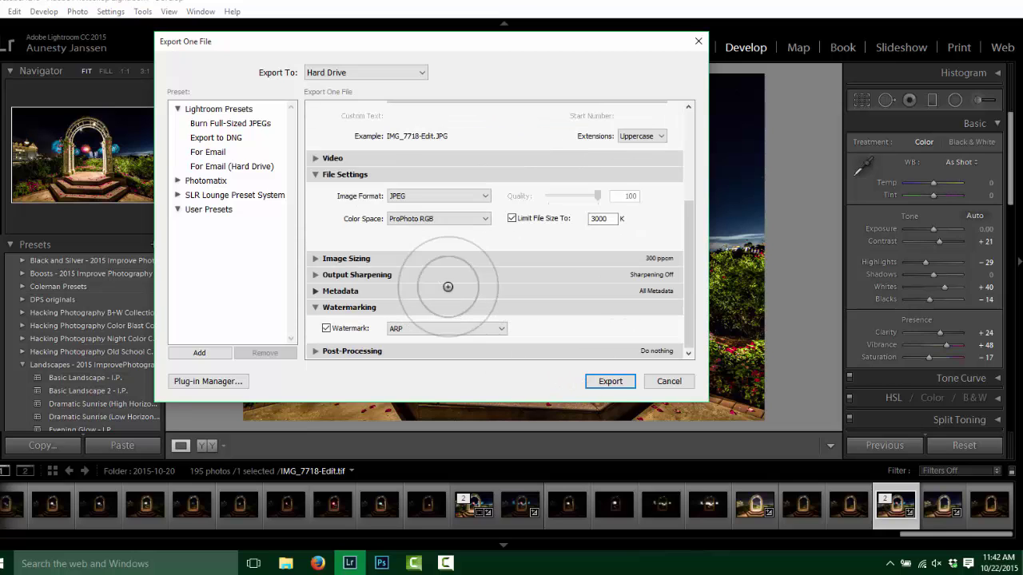
pyautogui.click(628, 218)
pyautogui.click(610, 382)
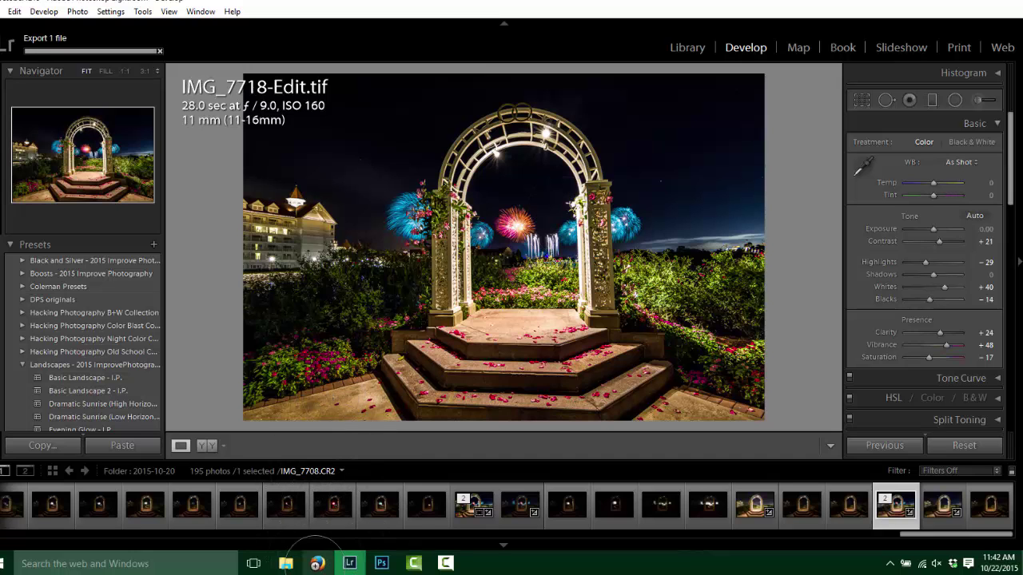
# In File Explorer, open the hw1 folder under 15-oct and select the exported IMG_7718-Edit.JPG.
pyautogui.click(285, 563)
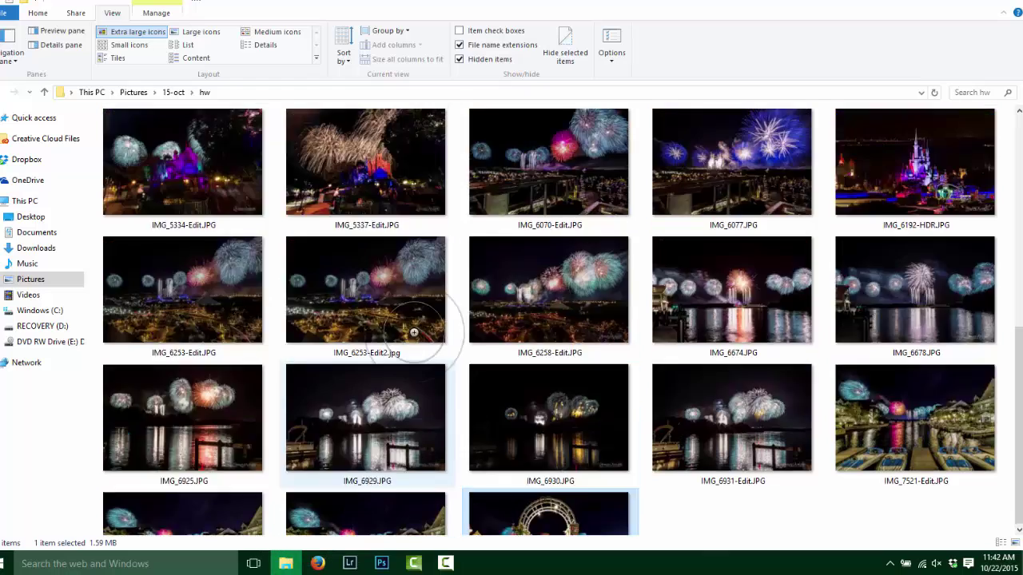
pyautogui.scroll(5, 414, 331)
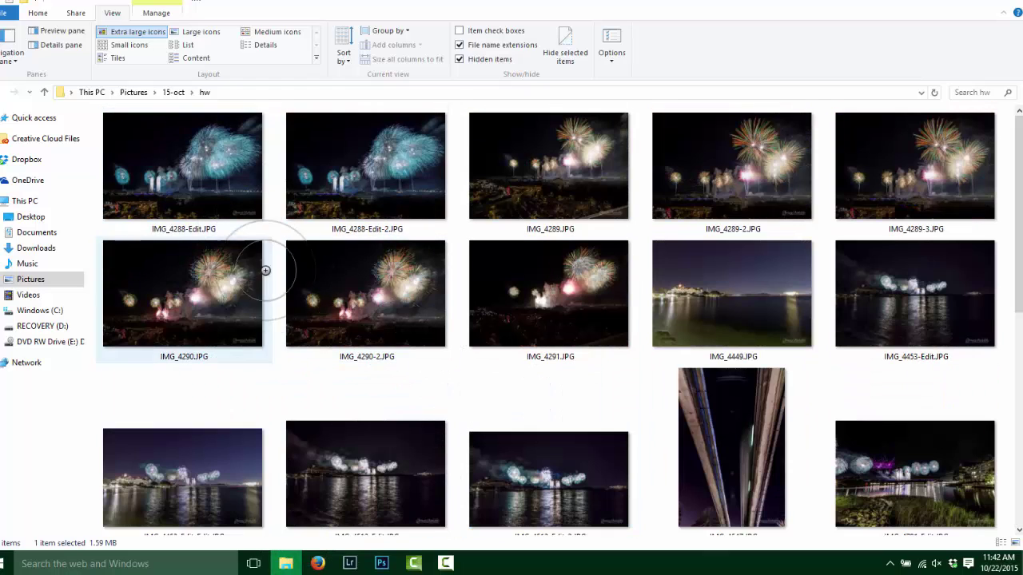
pyautogui.click(173, 92)
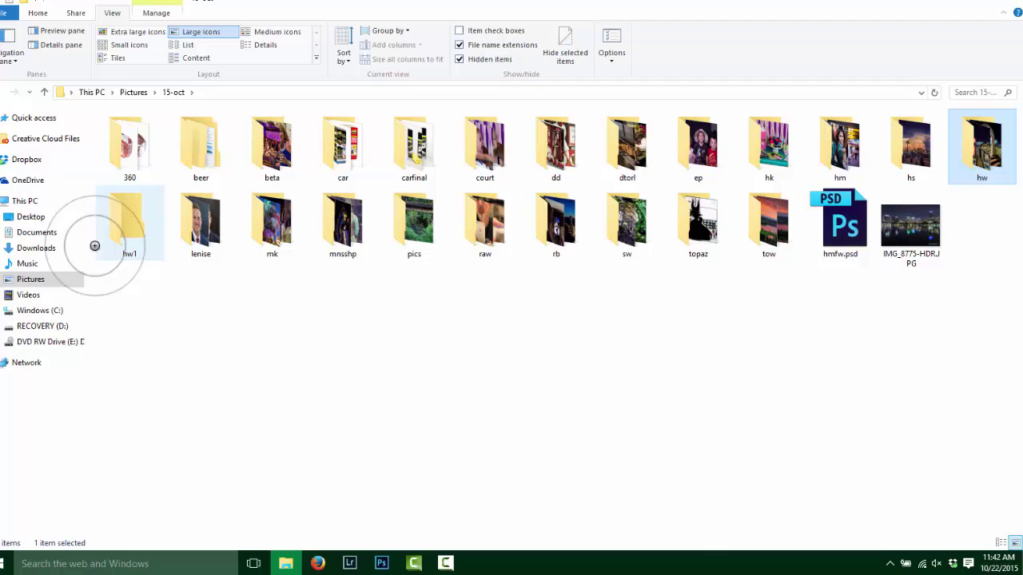
pyautogui.doubleClick(114, 217)
pyautogui.click(128, 140)
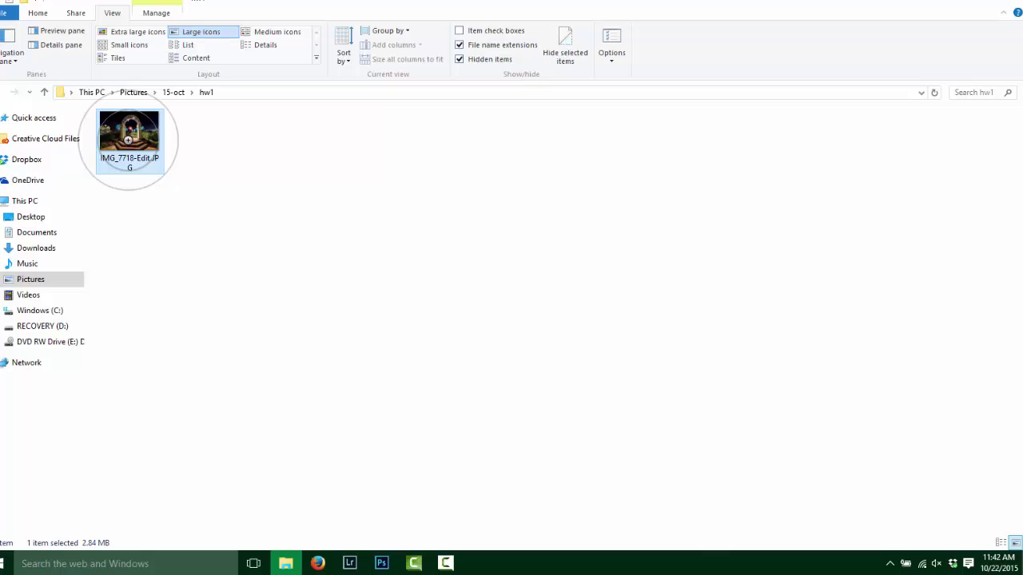
# Open IMG_7718-Edit.JPG in Windows Photo Gallery to check the watermarked arch-and-fireworks image.
pyautogui.doubleClick(128, 140)
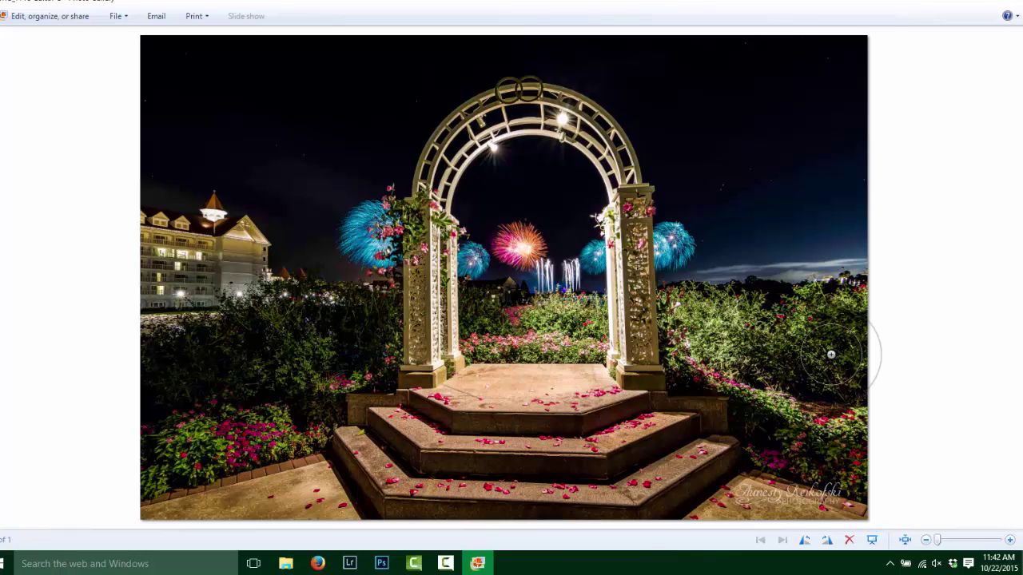